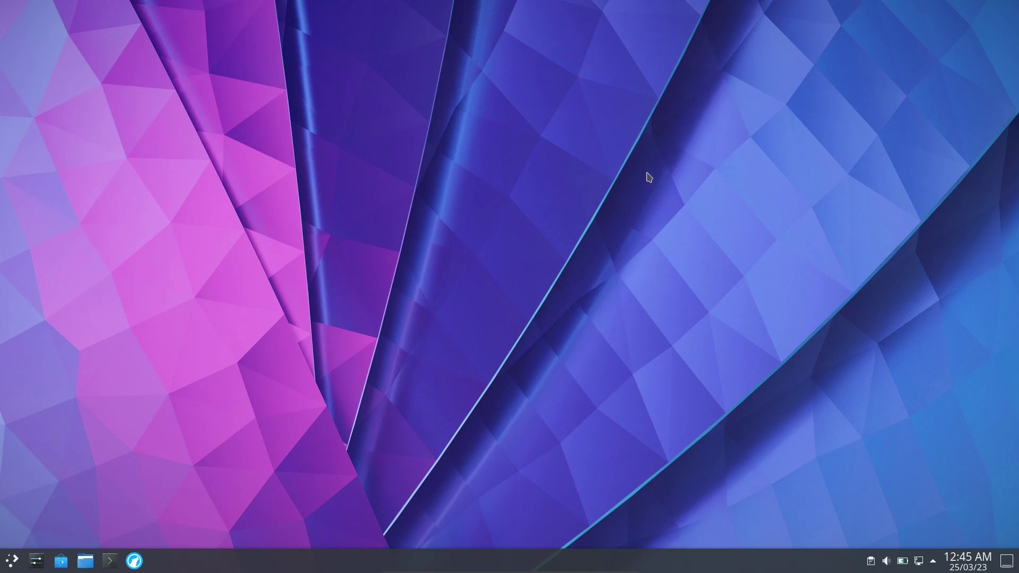
Launch LibreWolf and search the web for 'kali linux'.
click(130, 565)
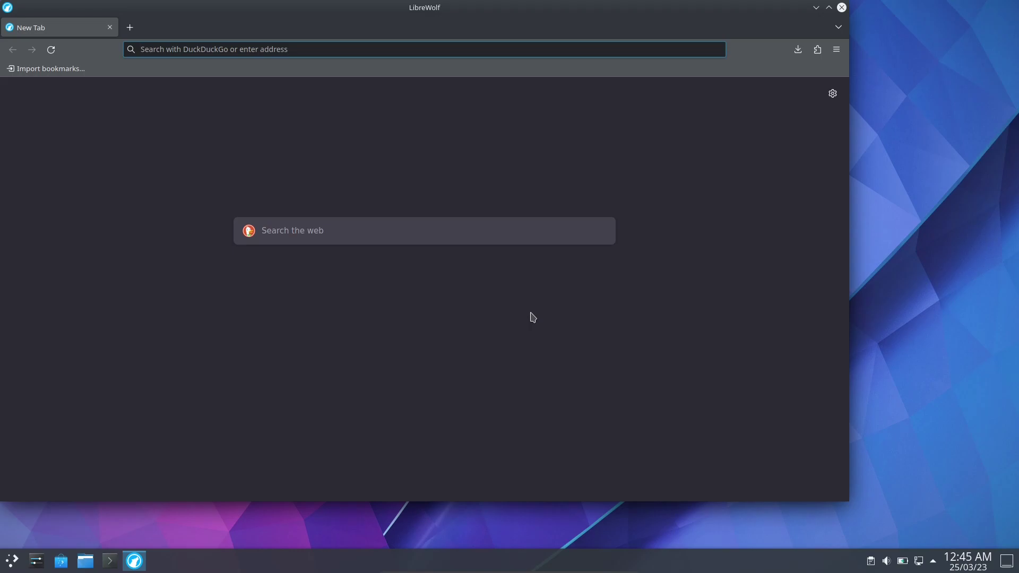
text(kali linu)
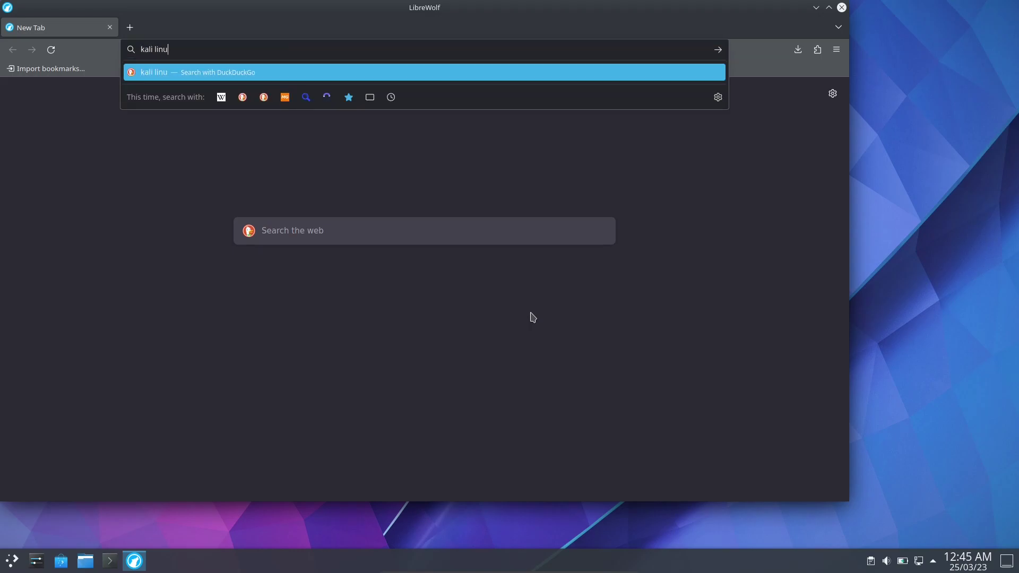
text(x)
key(Return)
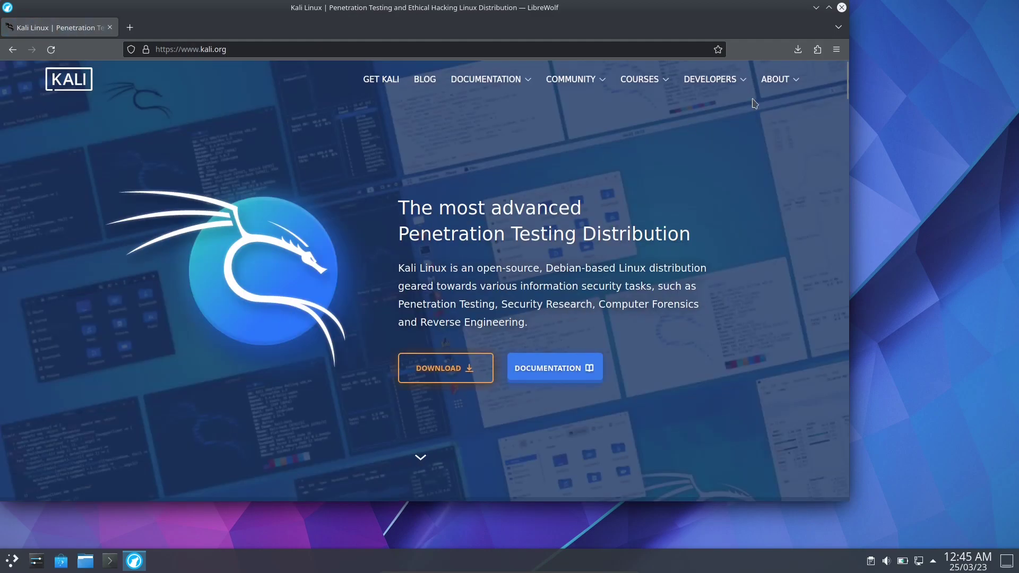
Save the Kali Purple installer kali-linux-2023.1a-installer-purple-amd64.iso from kali.org into Downloads.
click(829, 8)
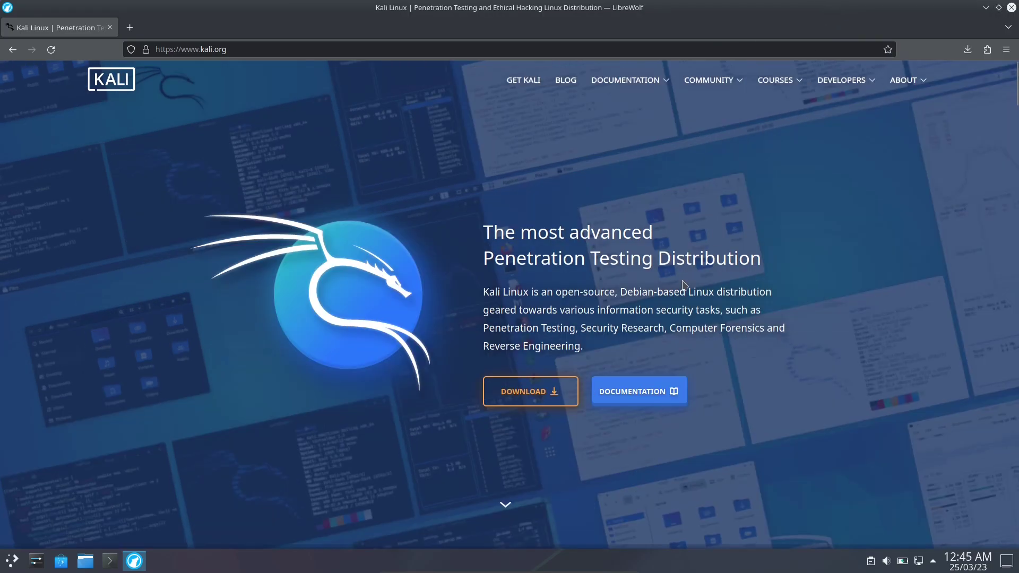
click(542, 401)
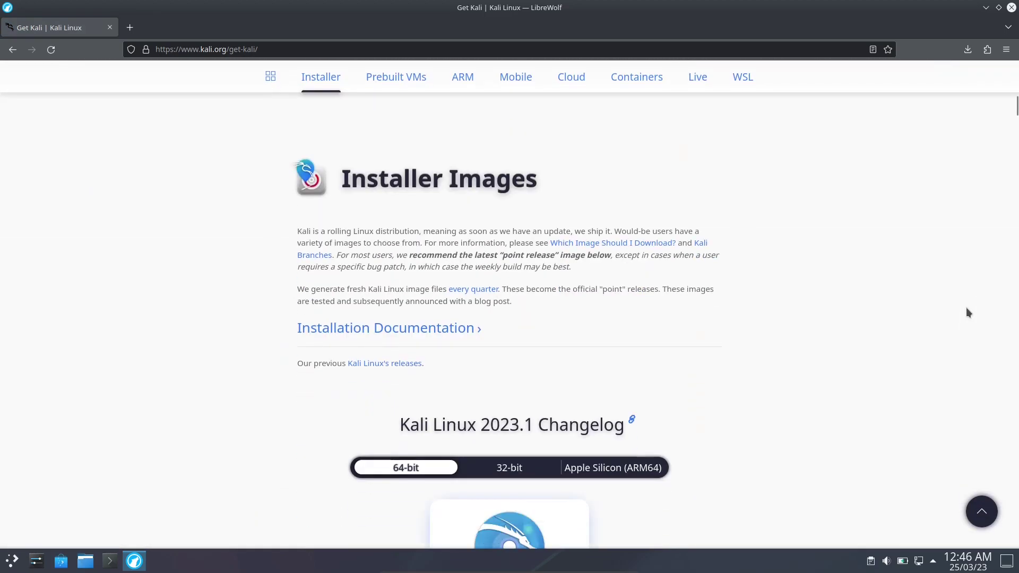
scroll(967, 313, down, 15)
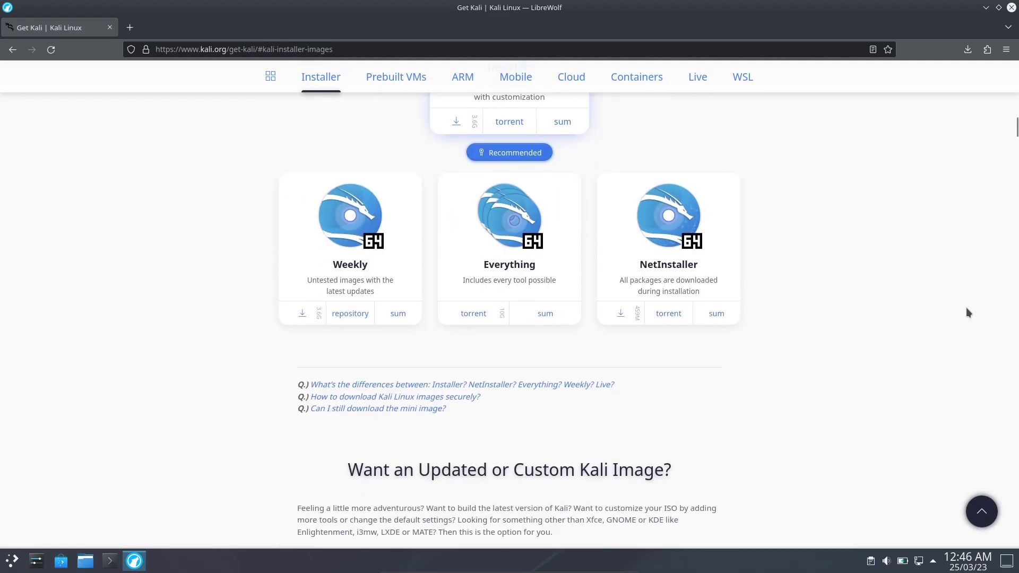
scroll(967, 312, down, 6)
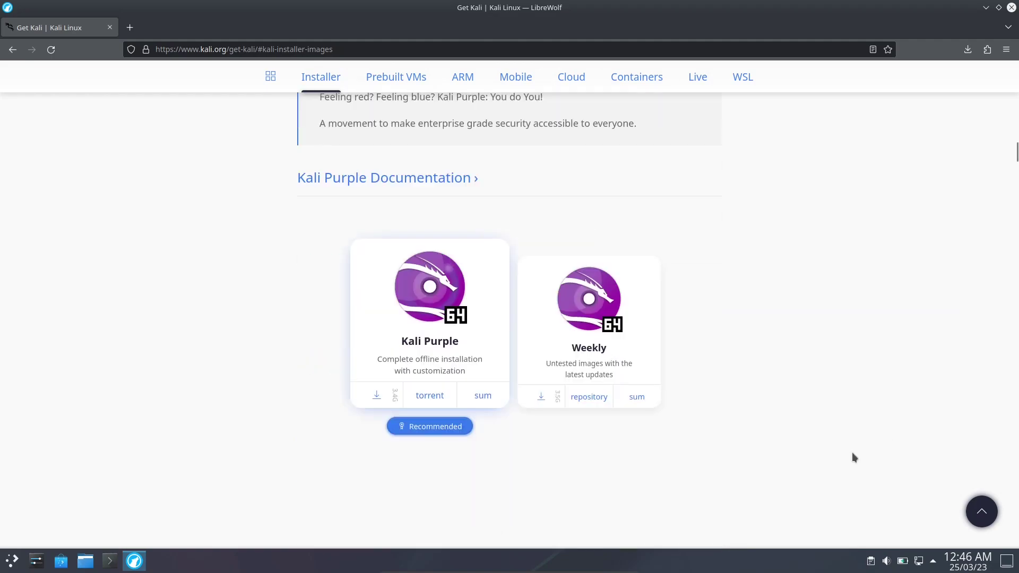
click(374, 395)
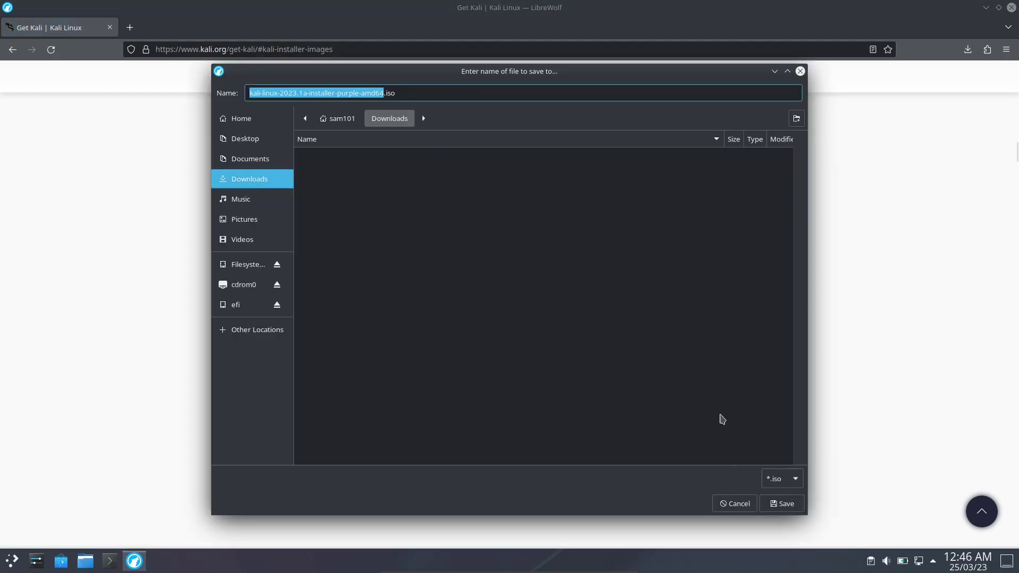
click(794, 507)
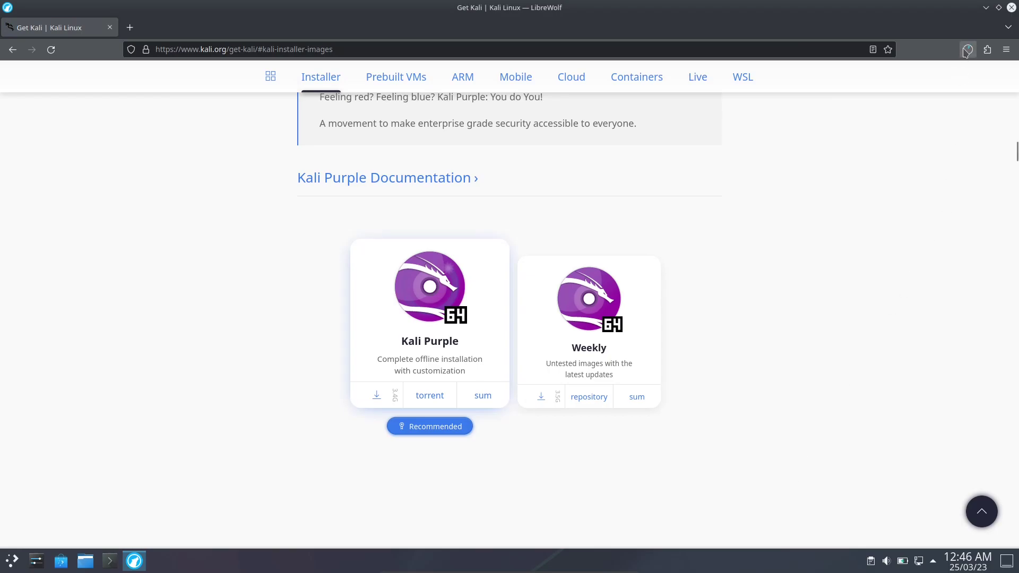
click(967, 50)
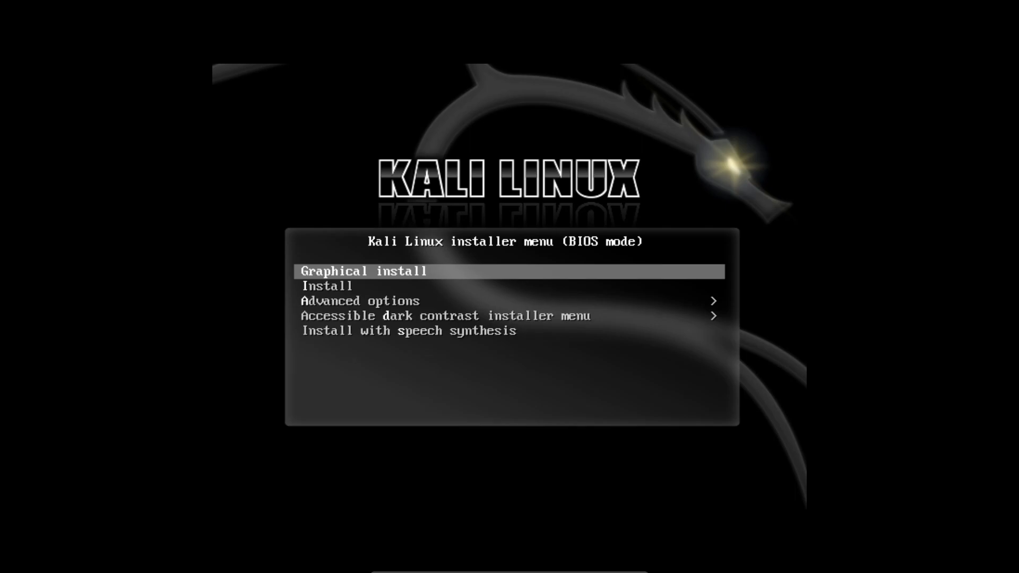
Start 'Graphical install' from the Kali boot menu and dismiss the mouse integration notice.
key(Return)
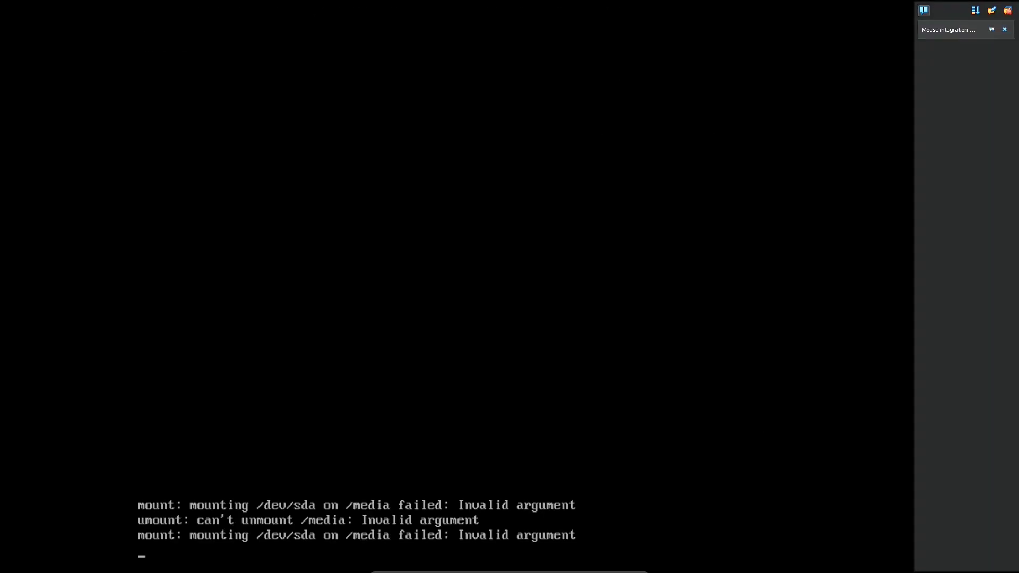
click(1004, 29)
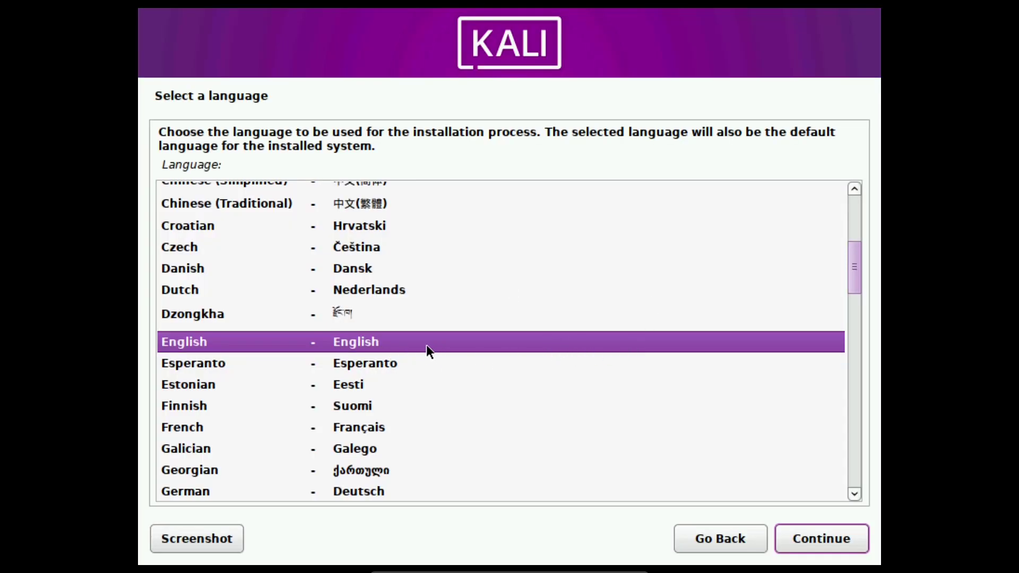
Choose English as language, India as location and the American English keymap.
click(813, 537)
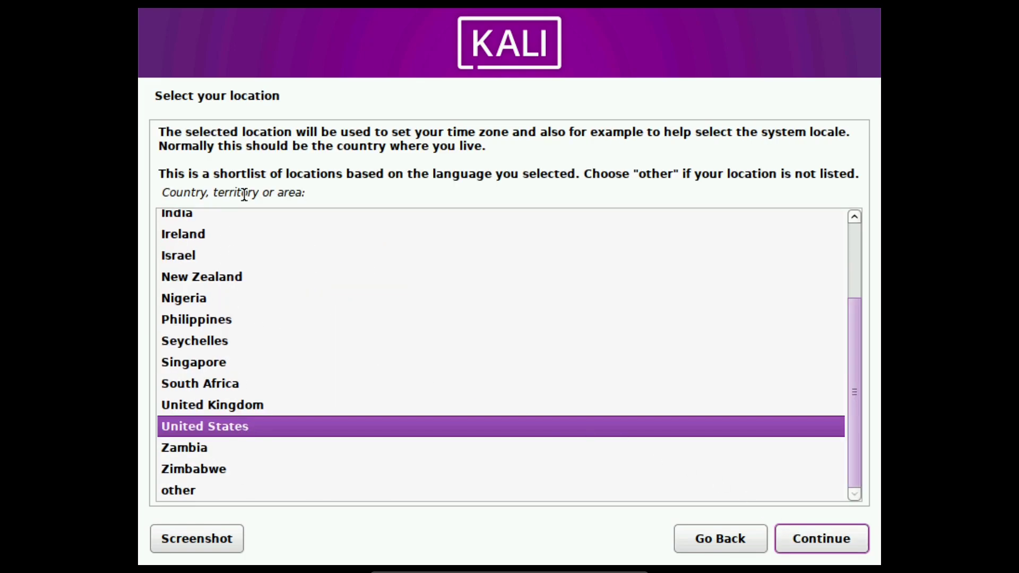
click(180, 215)
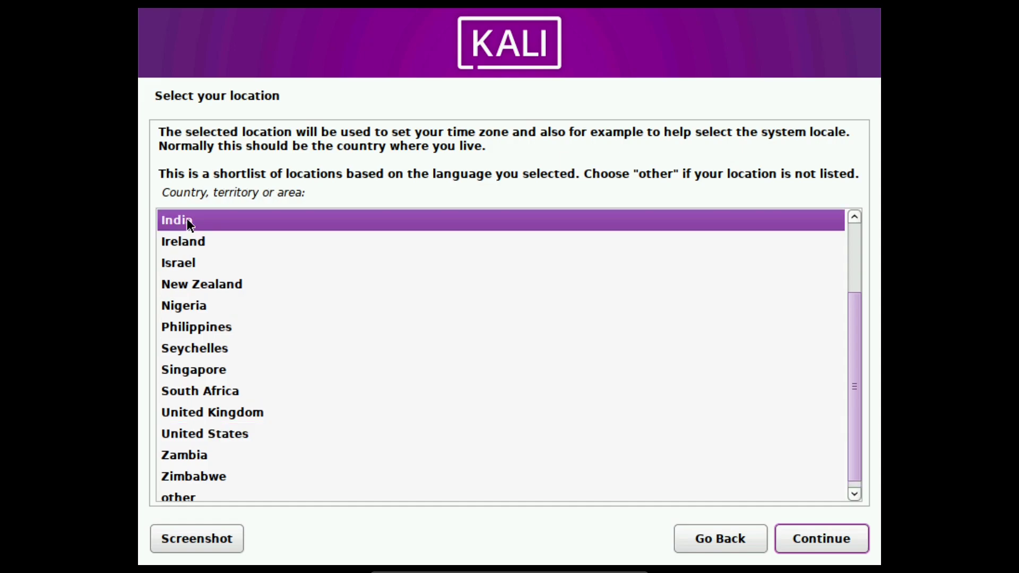
click(813, 539)
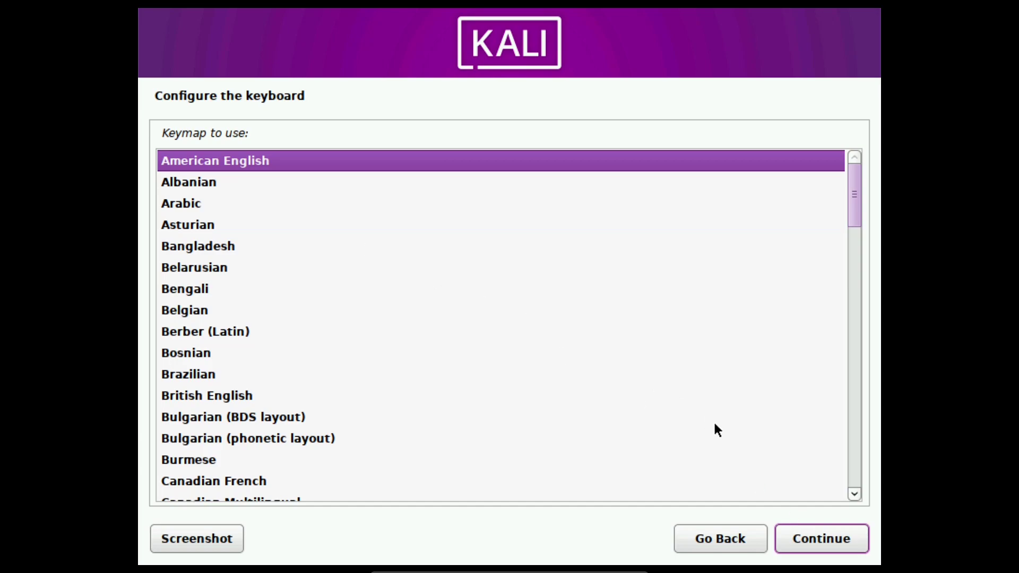
click(832, 547)
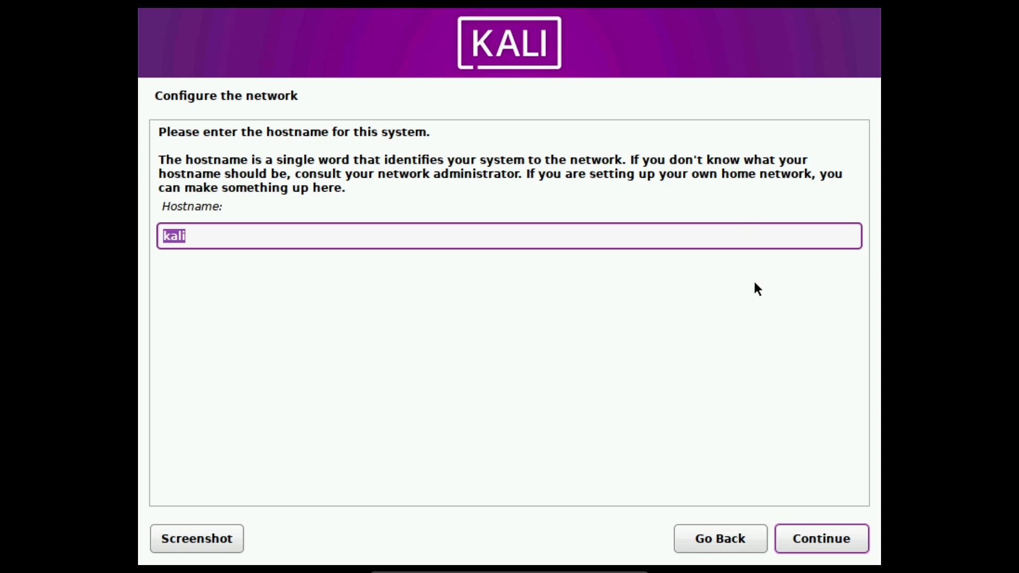
Set the system's hostname and domain name.
text(sam,)
key(BackSpace)
key(Return)
text(sam)
key(Return)
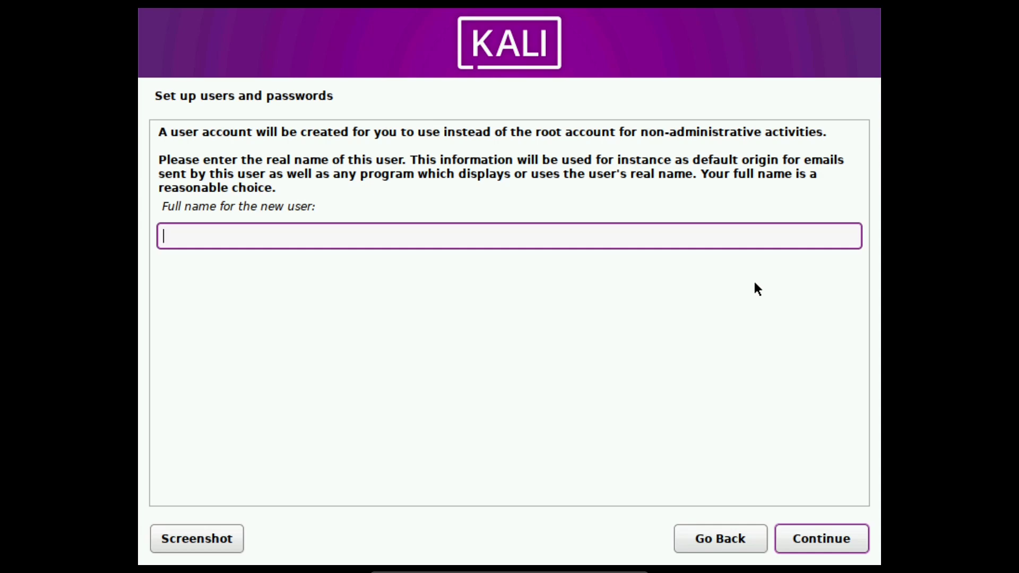
Enter the new user's full name, keep the suggested username, and set the account password twice.
text(sam)
key(Num_Lock)
text(101)
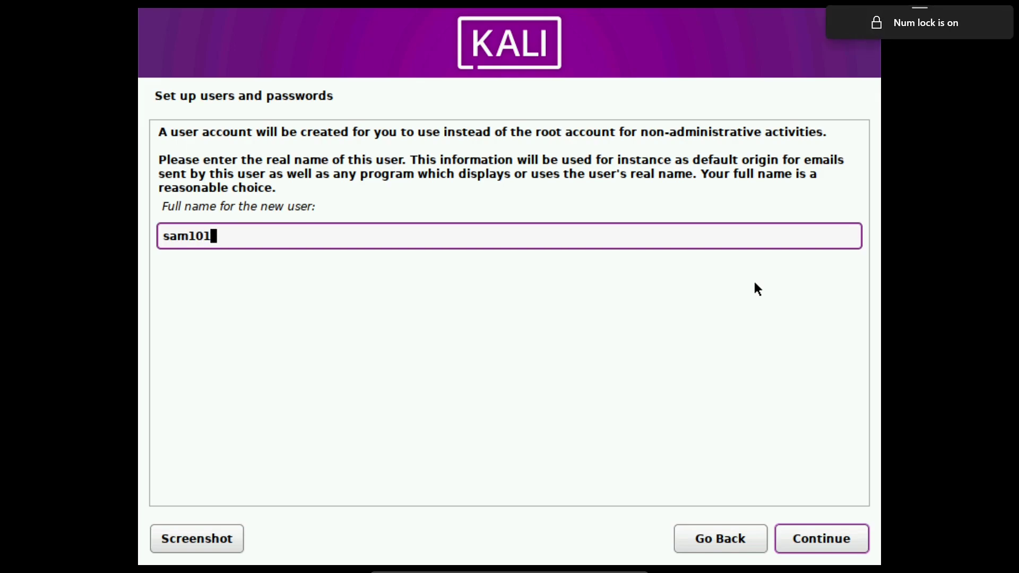
key(Return)
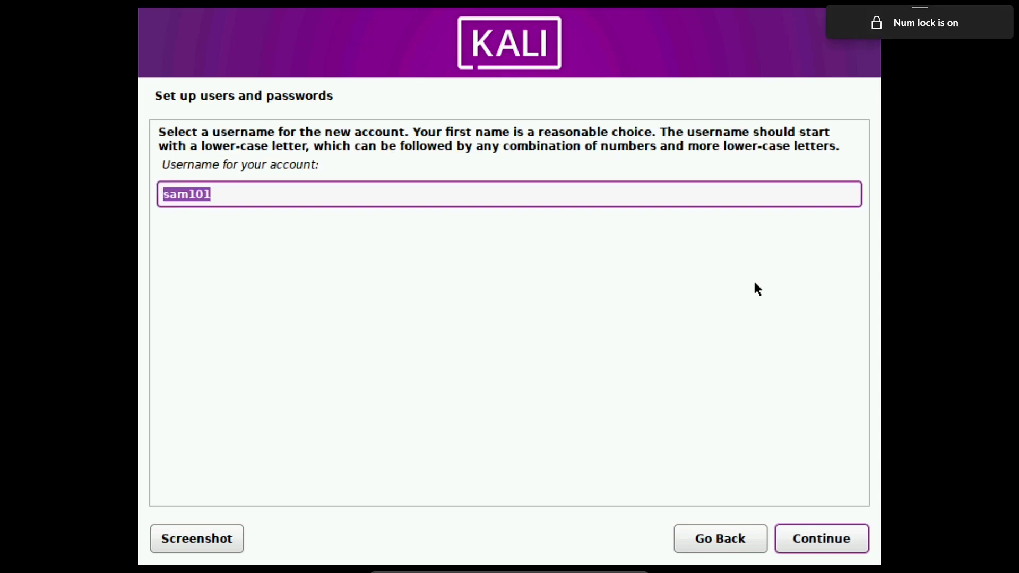
key(Return)
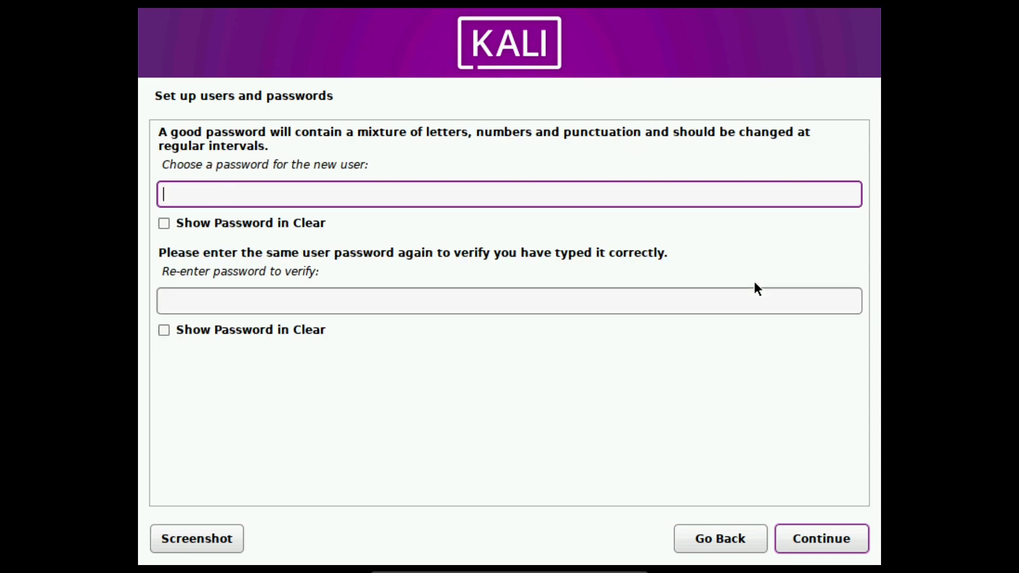
text(12345)
click(660, 298)
text(12345)
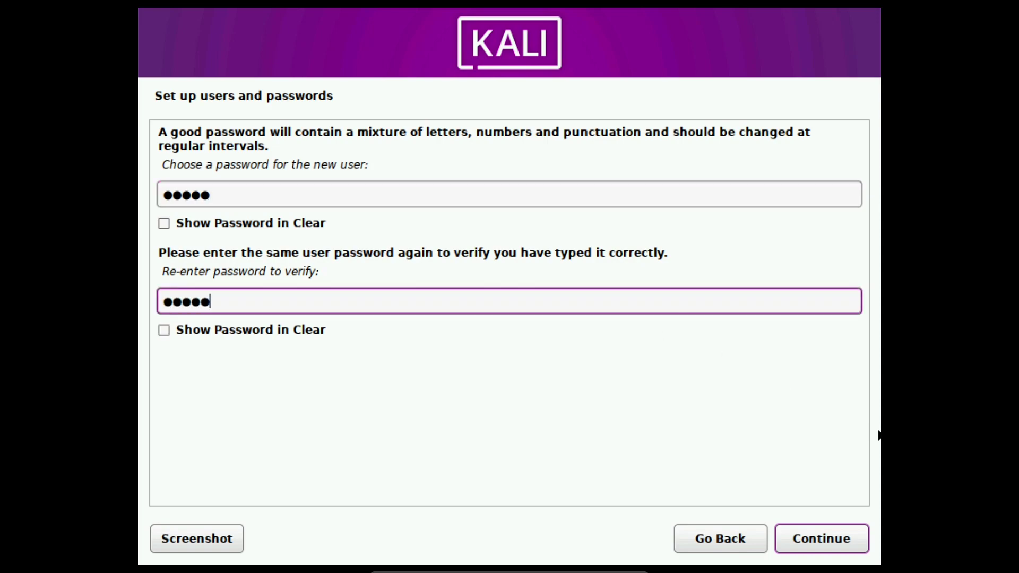
click(843, 539)
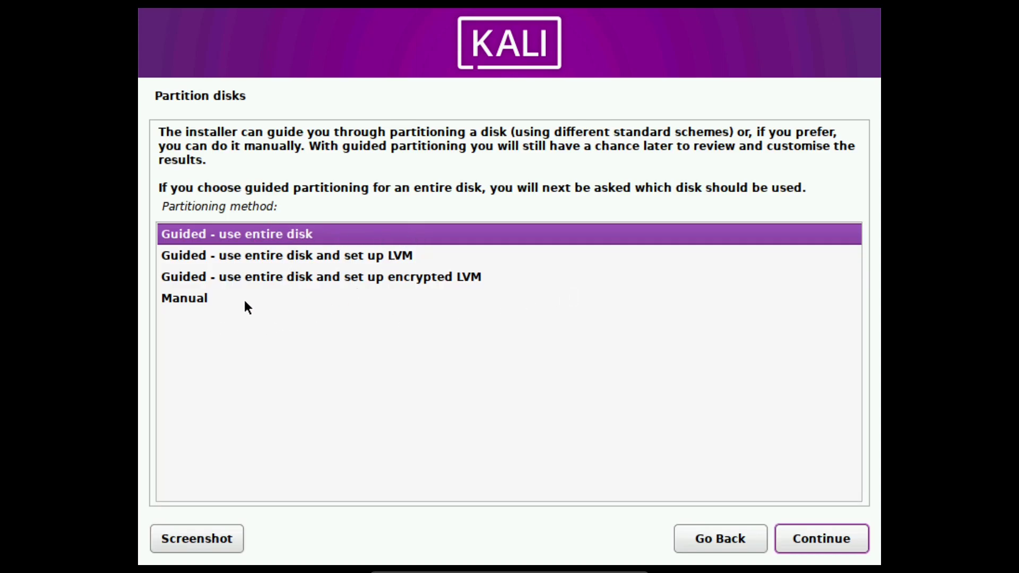
Partition the entire 85.9 GB disk with all files in one partition and write the changes.
click(273, 236)
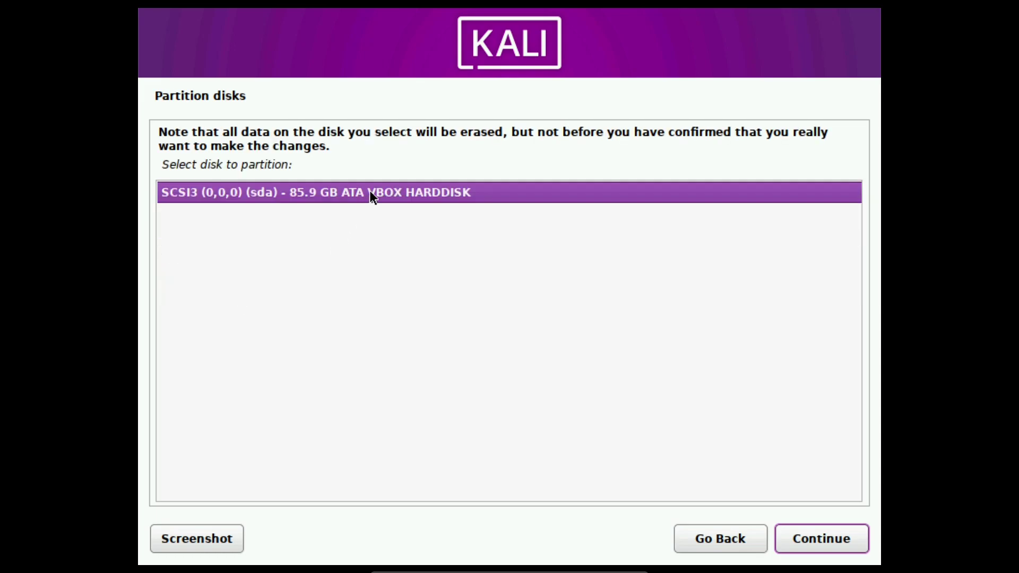
double_click(370, 192)
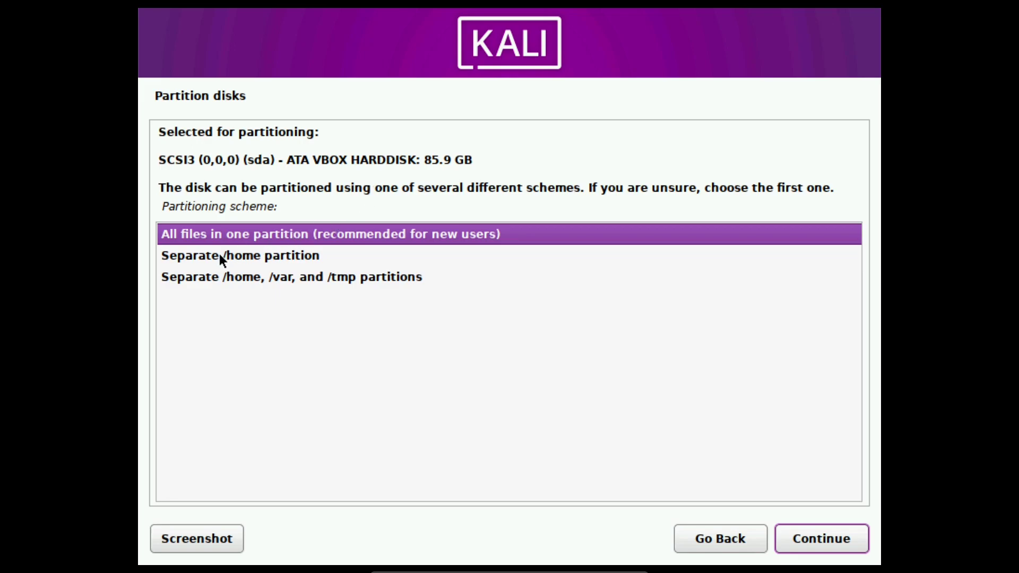
double_click(296, 235)
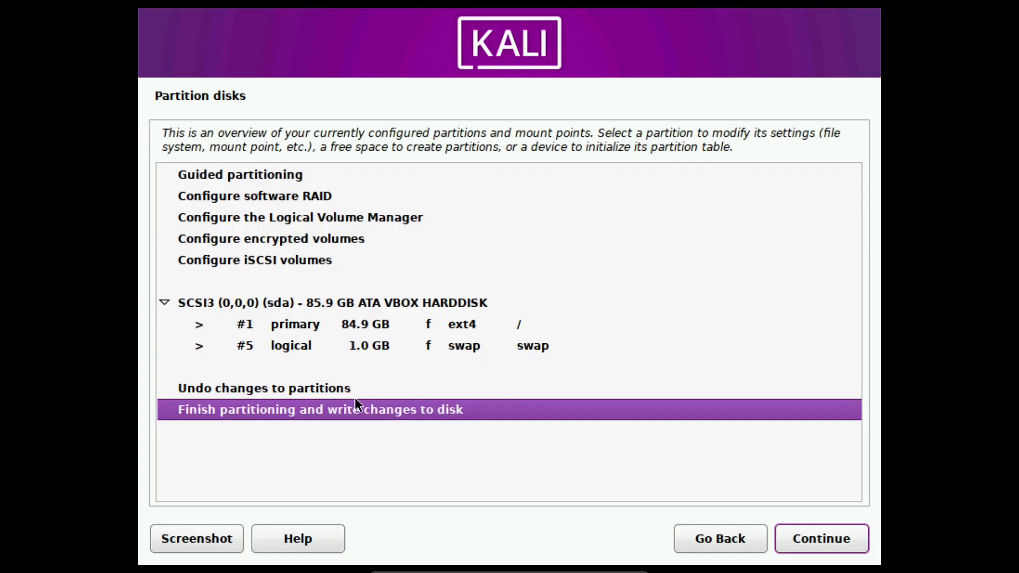
click(835, 539)
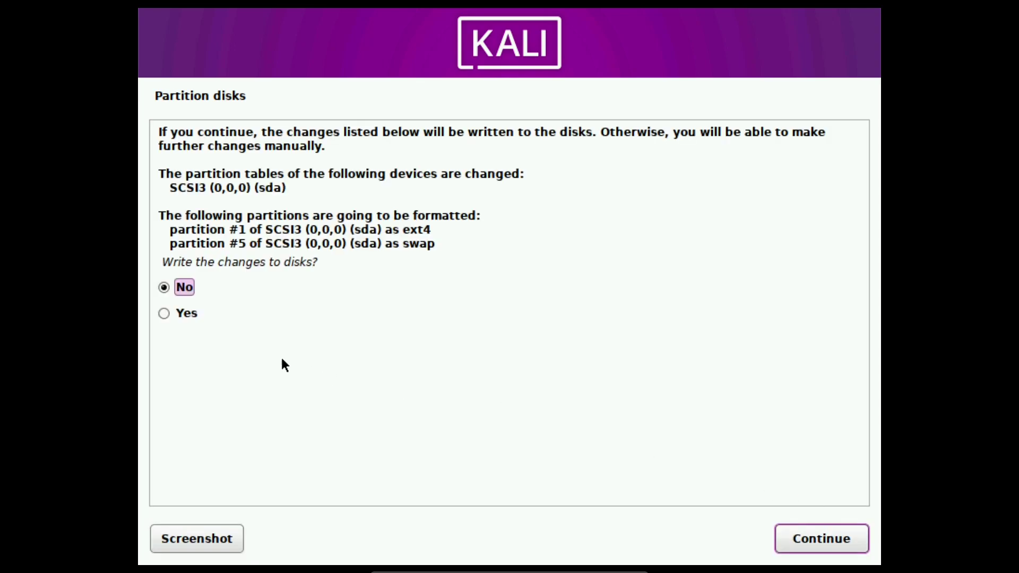
click(186, 314)
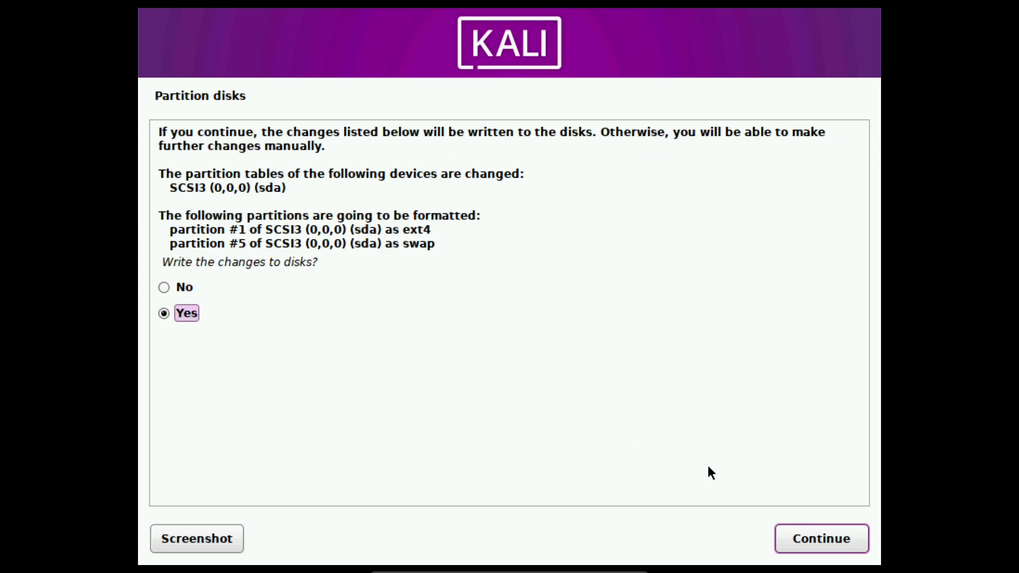
click(801, 537)
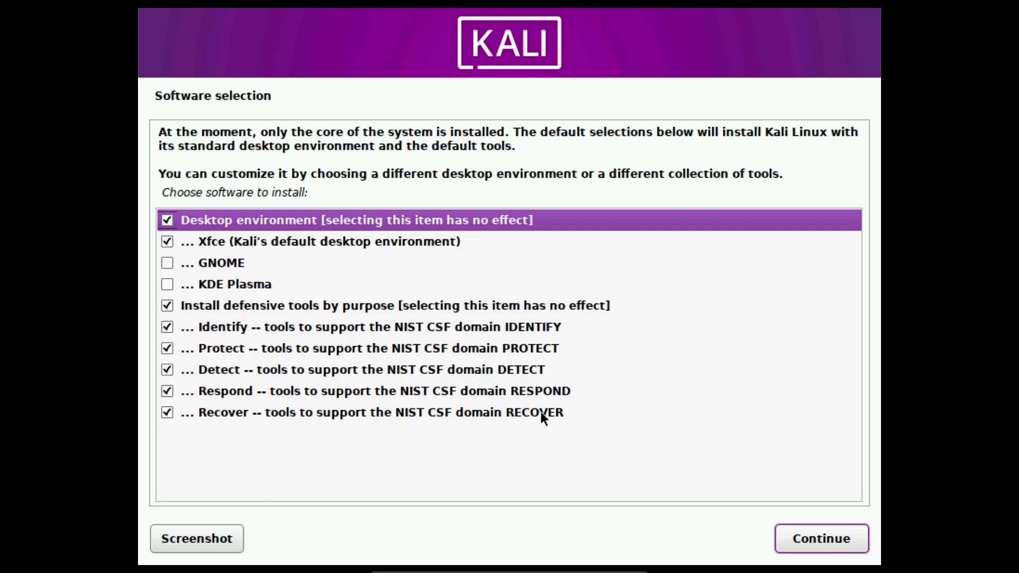
Swap Xfce for KDE Plasma in the software selection and start the install.
click(167, 242)
click(168, 285)
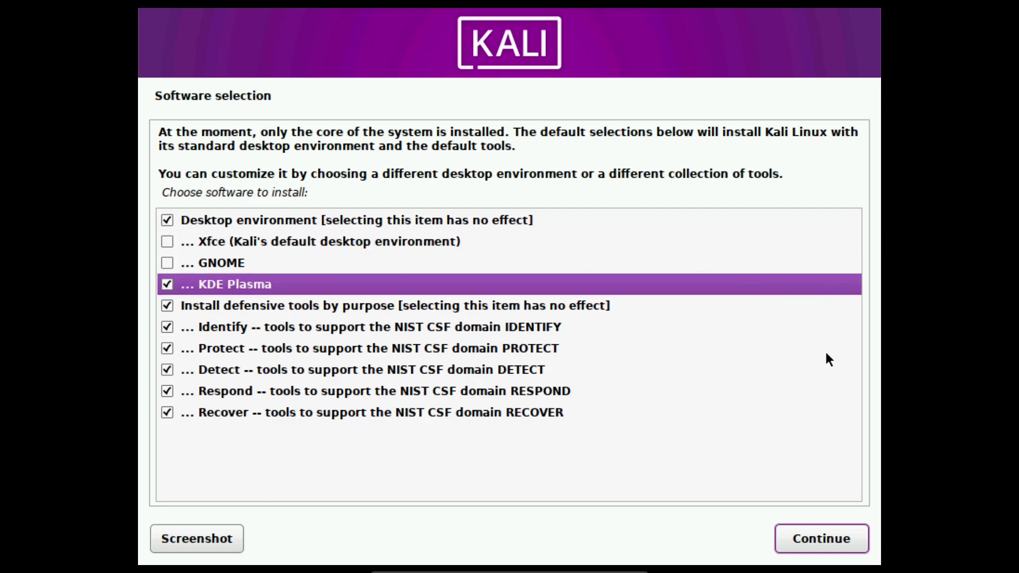
click(823, 540)
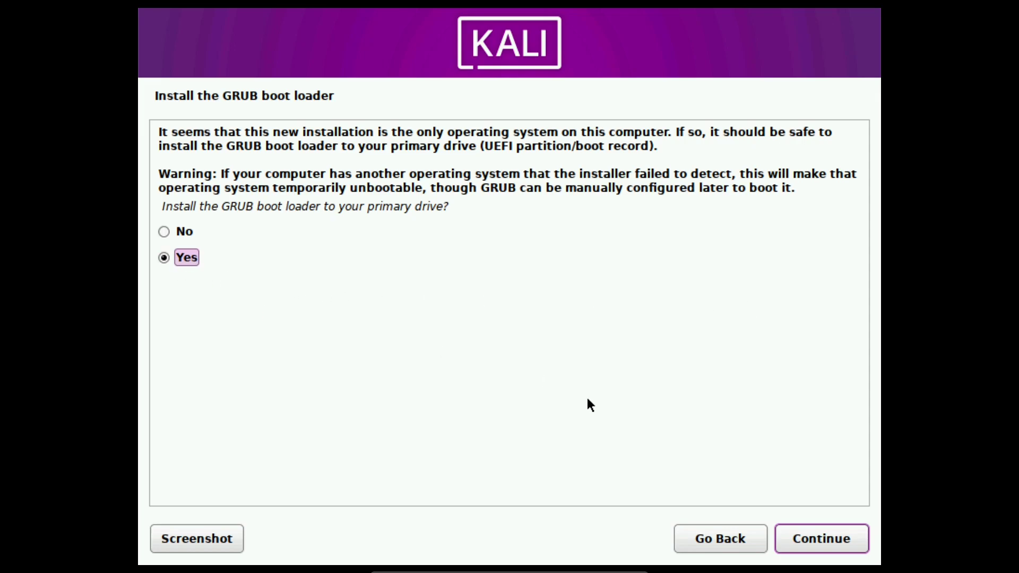
Install the GRUB boot loader onto /dev/sda.
click(852, 540)
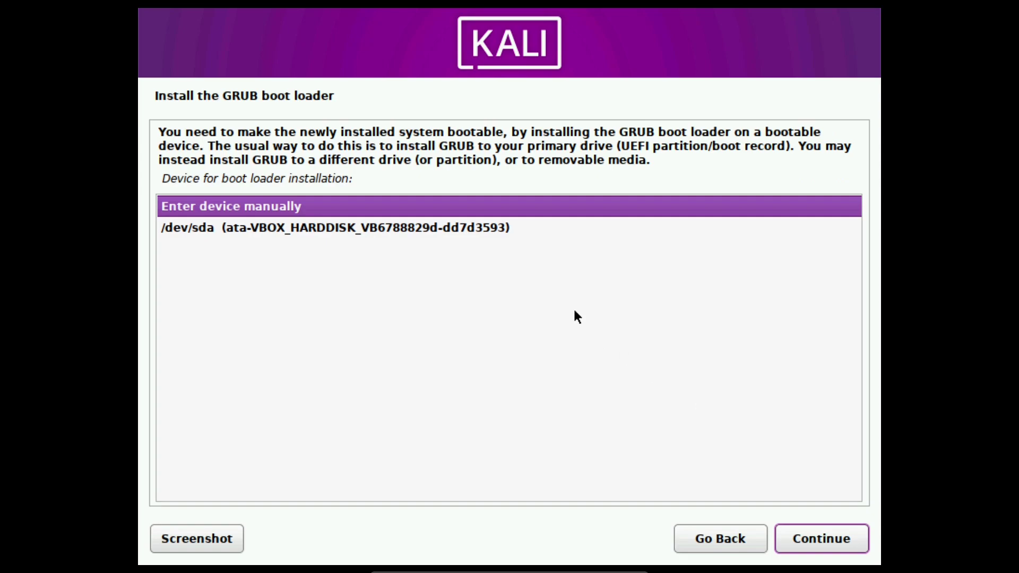
click(505, 227)
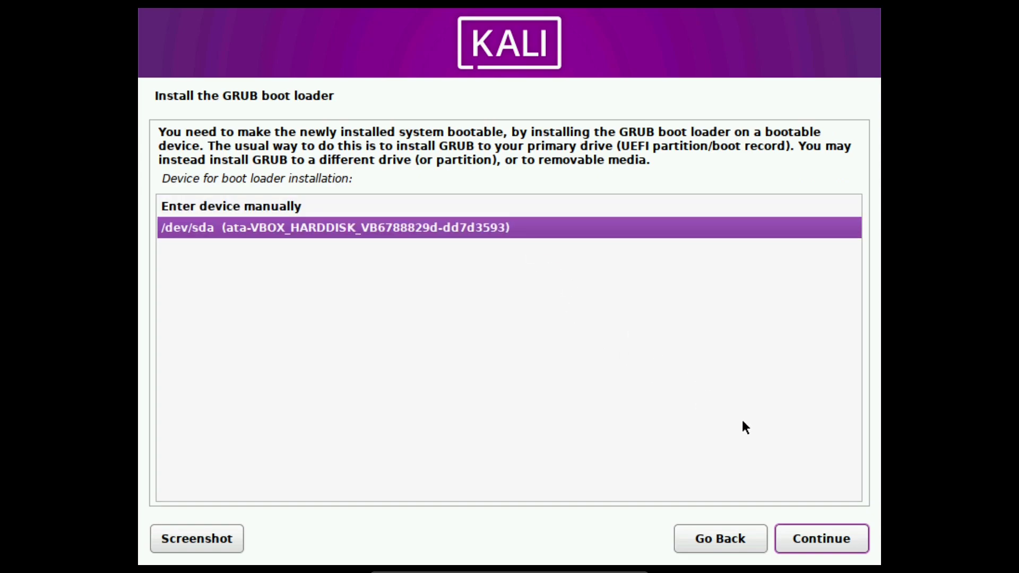
click(852, 541)
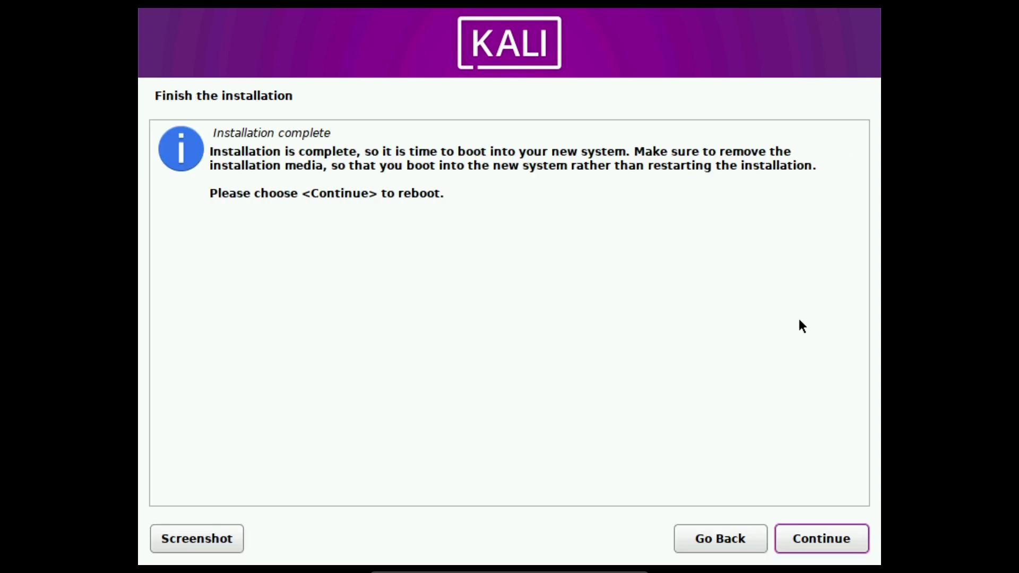
Reboot into the installed system and log in with the account password.
click(848, 535)
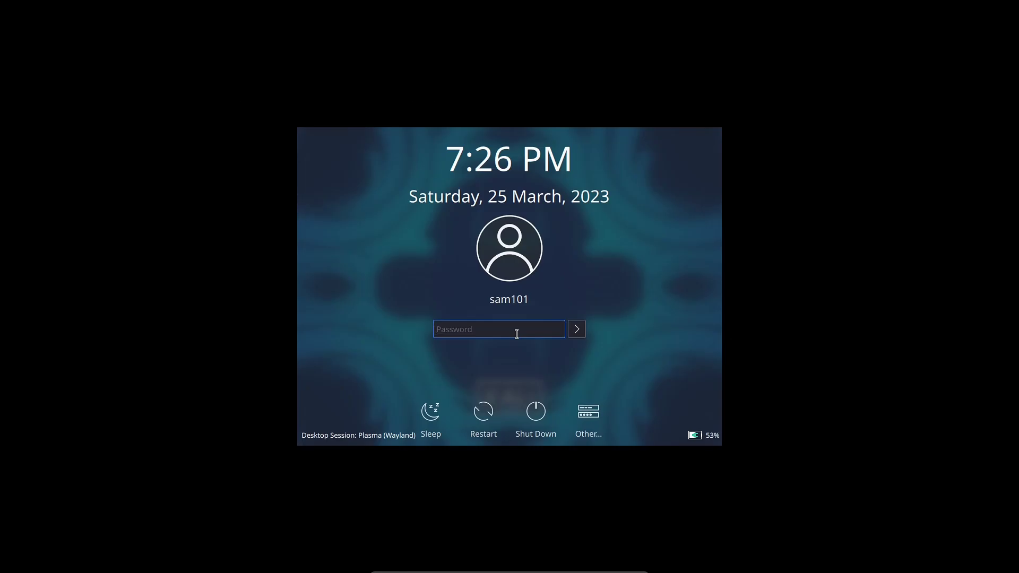
text(******)
key(Return)
key(Num_Lock)
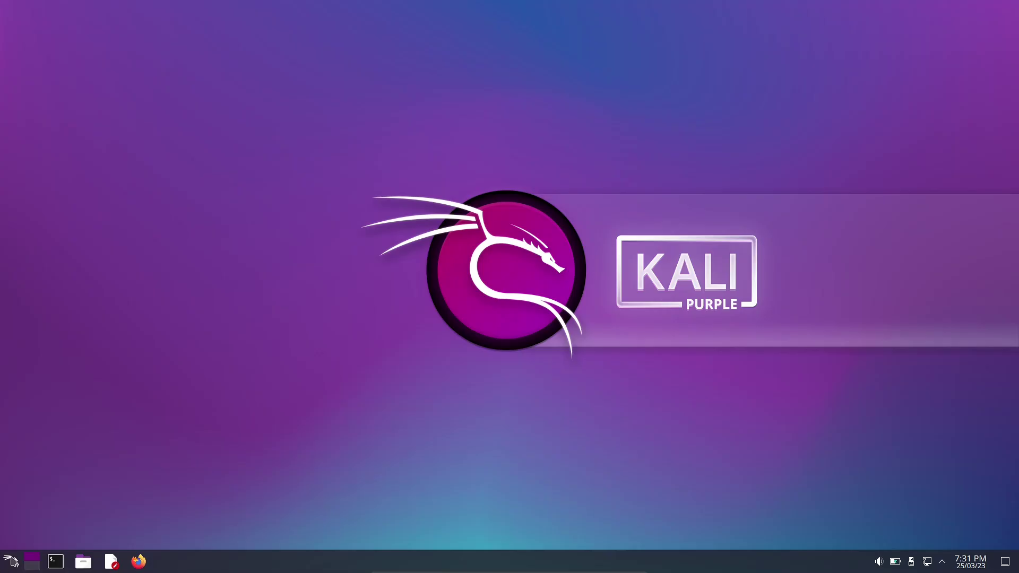
Launch Terminator via the launcher search 'term', move it top-left and enlarge it to 178x37.
click(11, 561)
text(term)
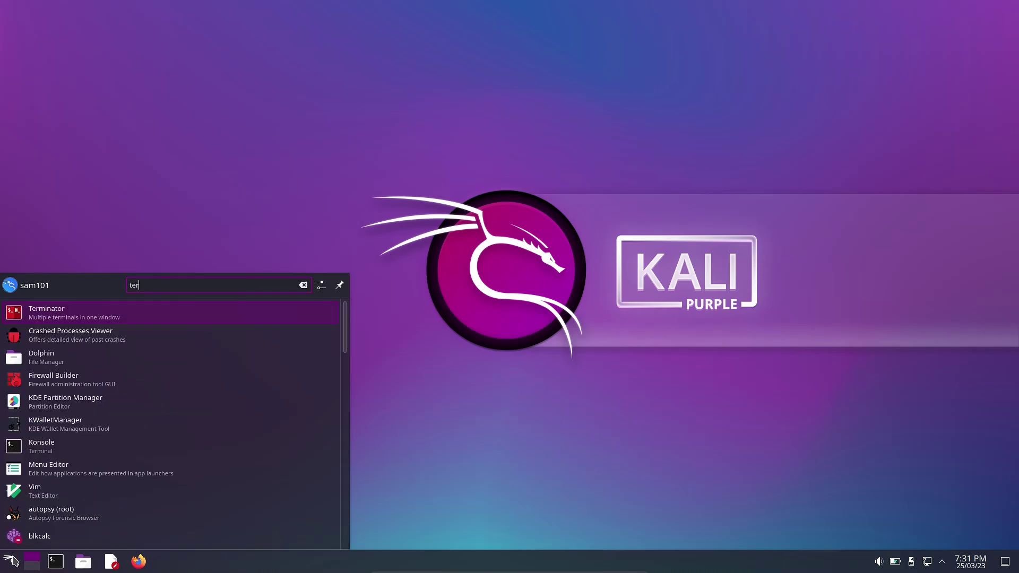
key(Return)
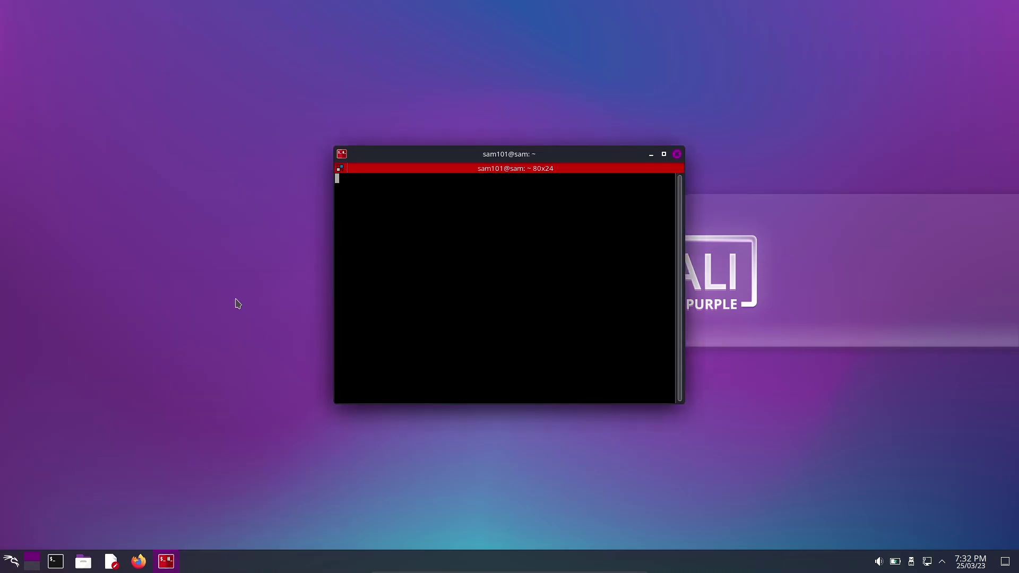
drag(485, 144, 269, 59)
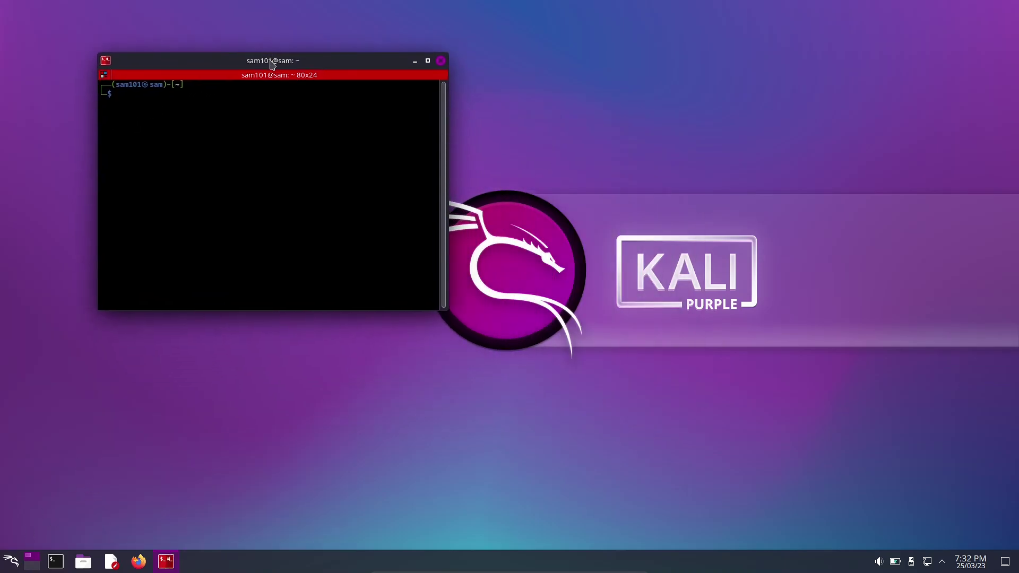
drag(446, 309, 940, 477)
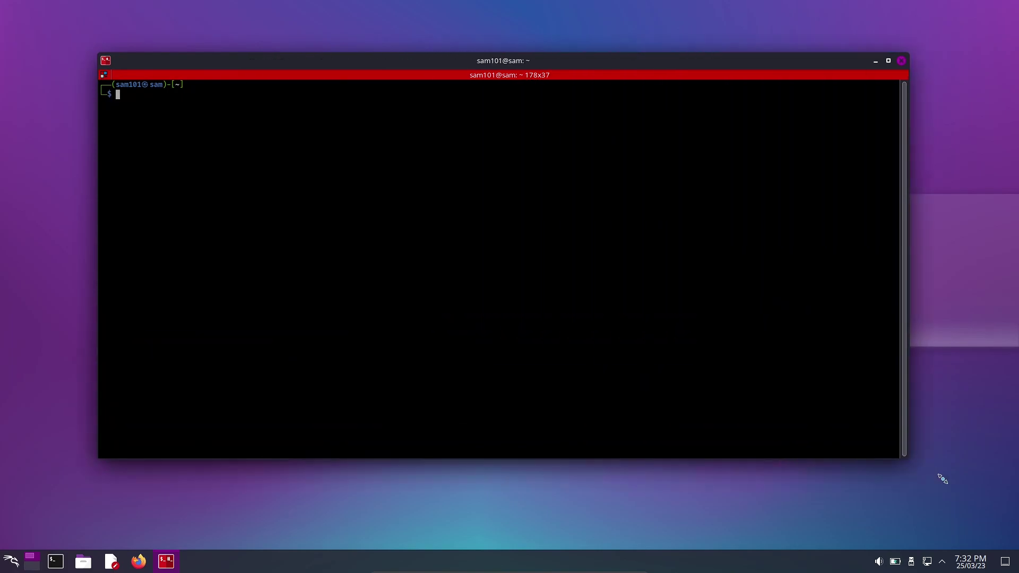
right_click(422, 165)
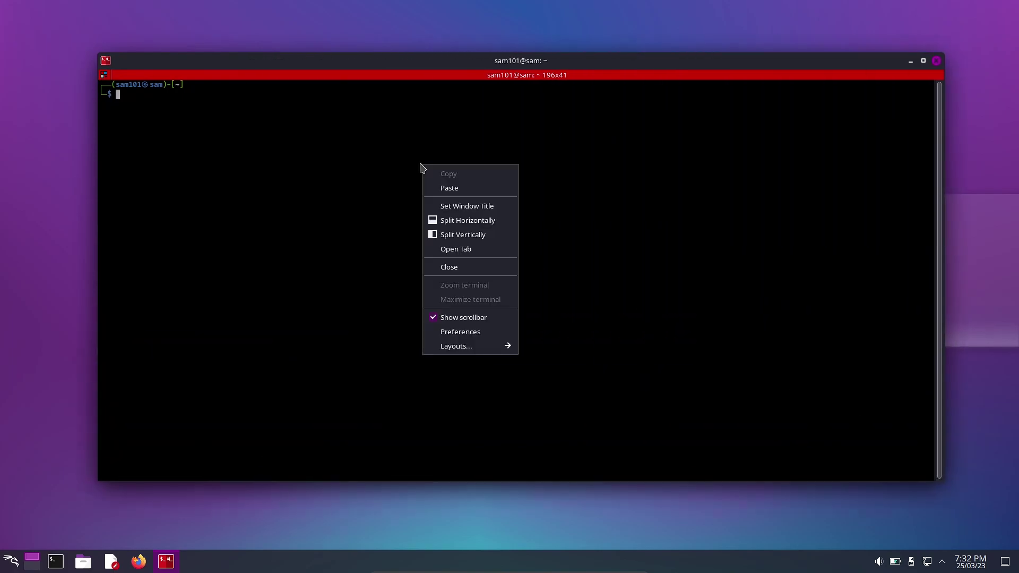
click(475, 339)
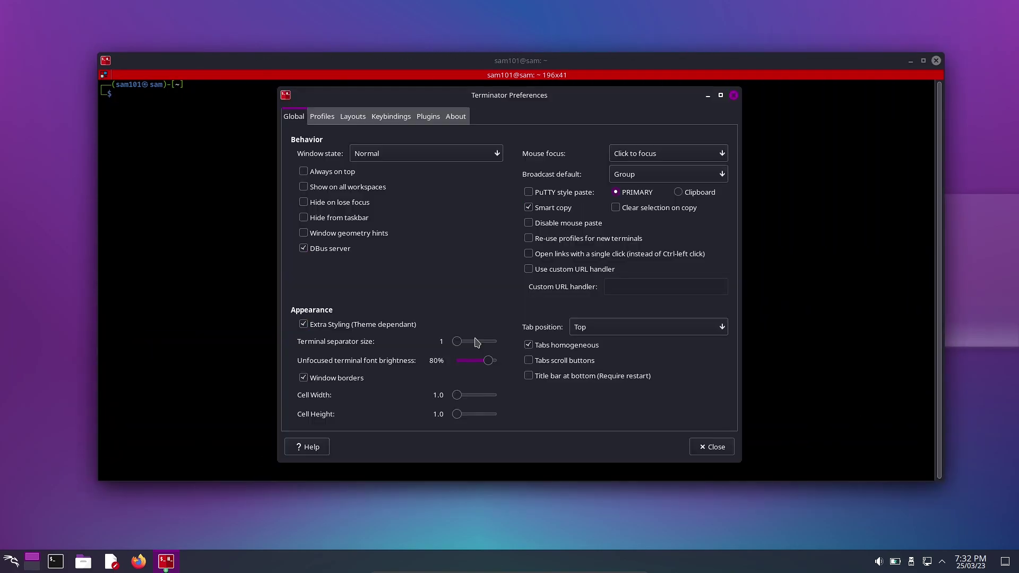
click(329, 118)
click(484, 146)
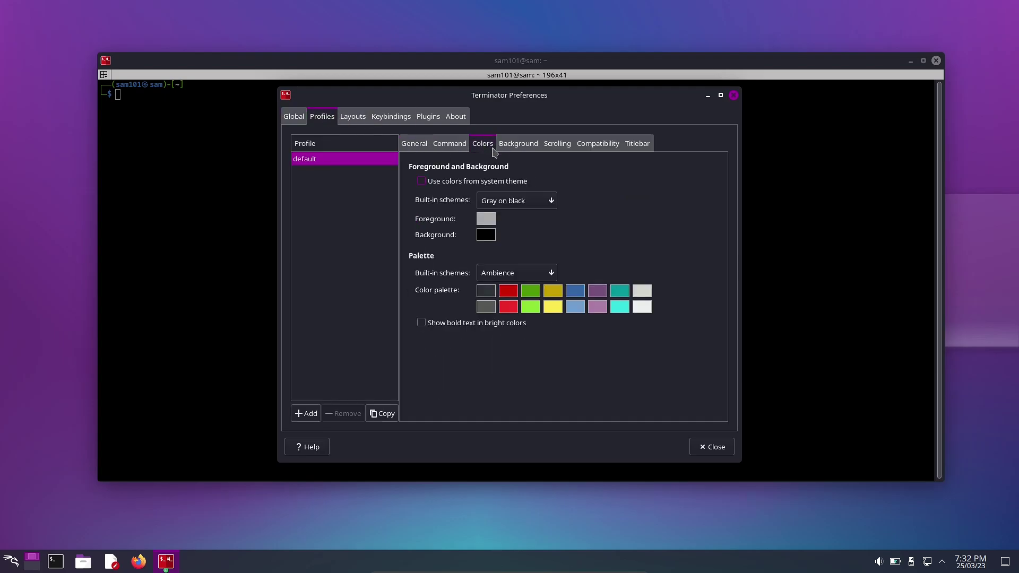
click(503, 273)
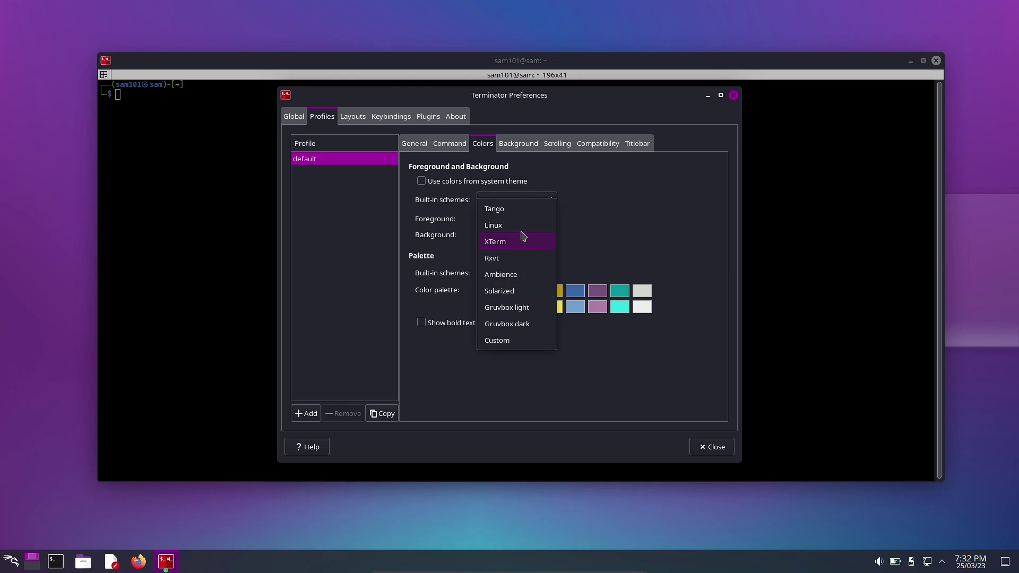
click(526, 212)
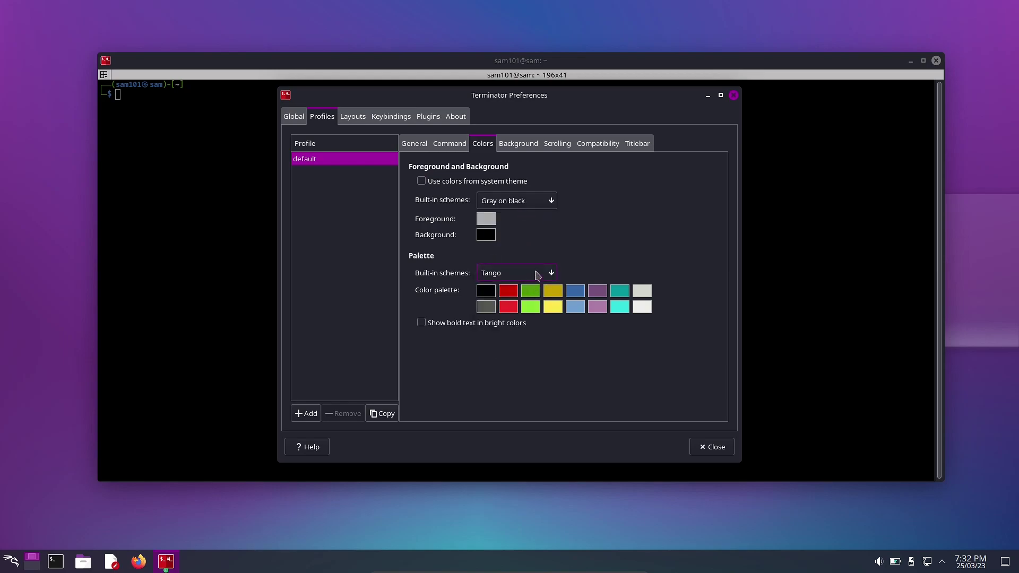
click(530, 273)
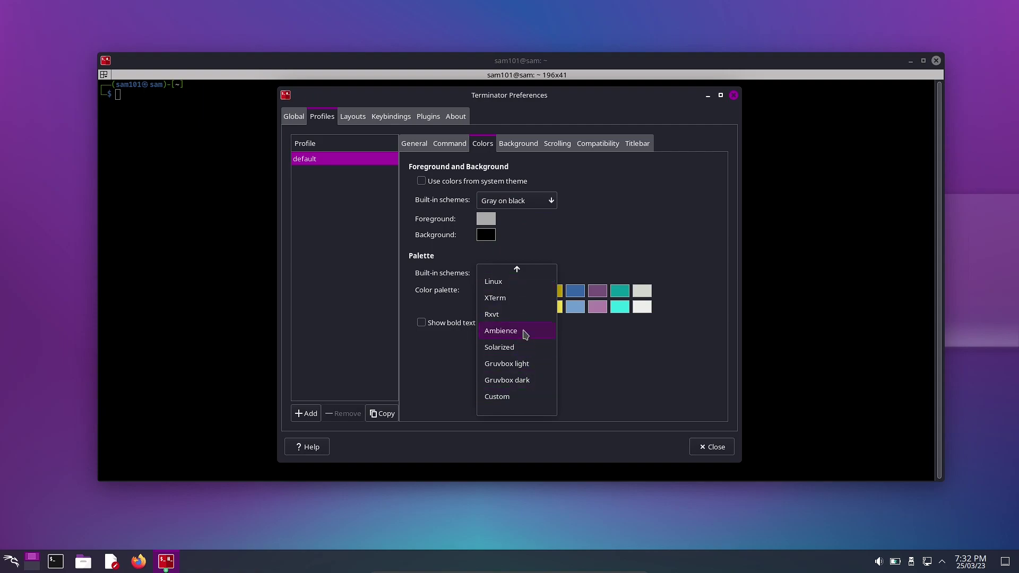
click(529, 365)
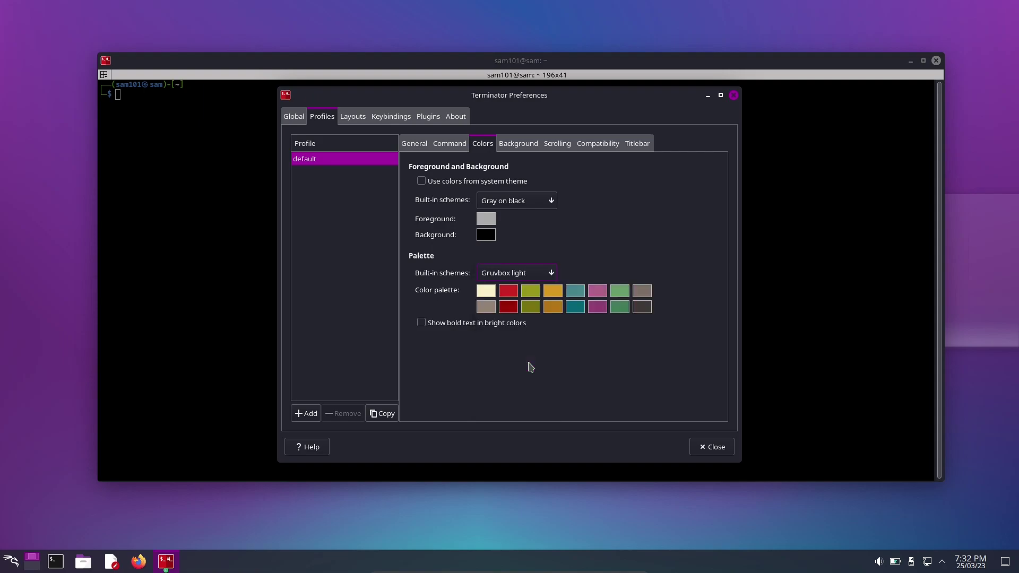
Use a background image with shading 0.89 and close Preferences.
click(523, 145)
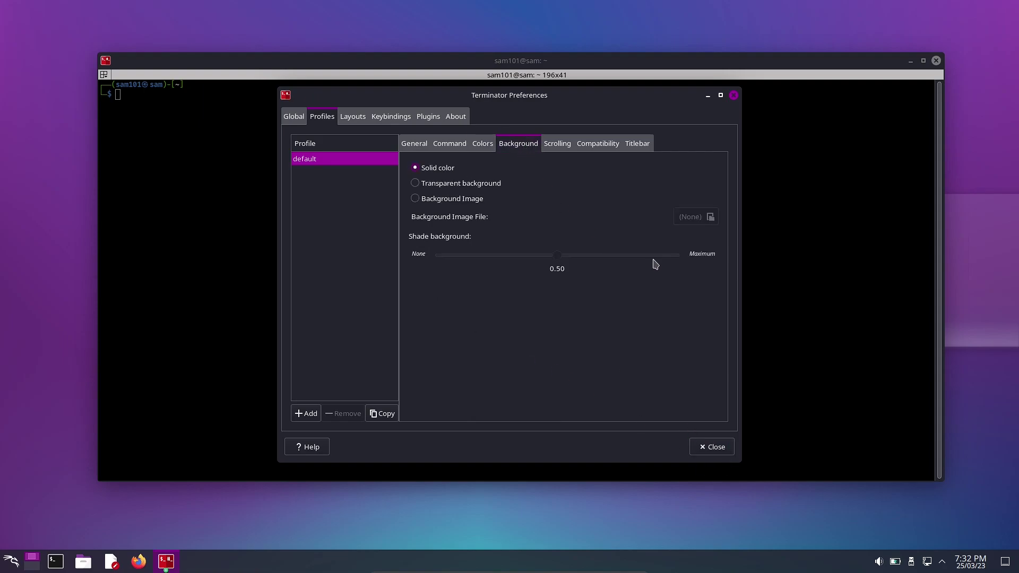
click(433, 199)
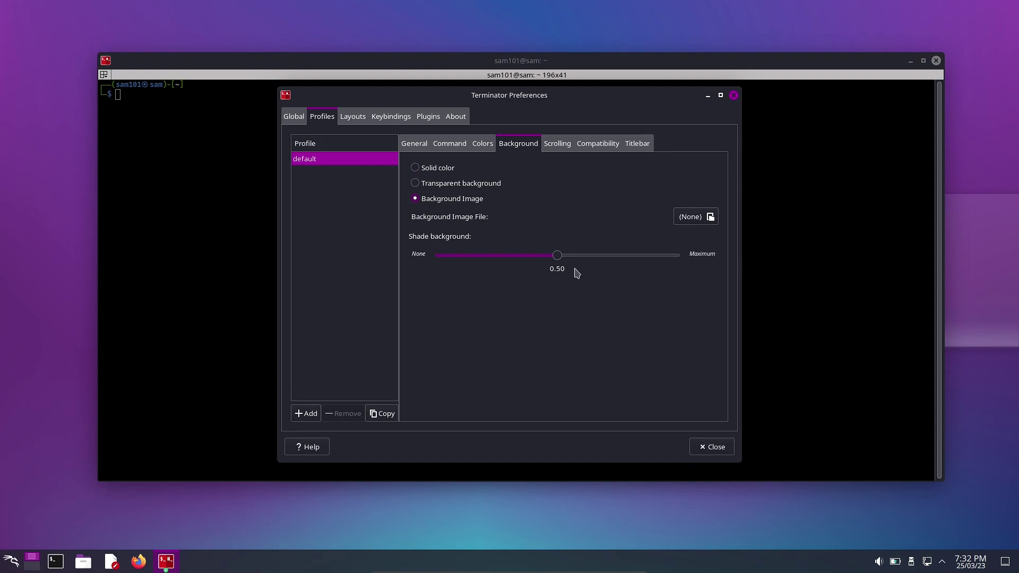
drag(557, 256, 653, 268)
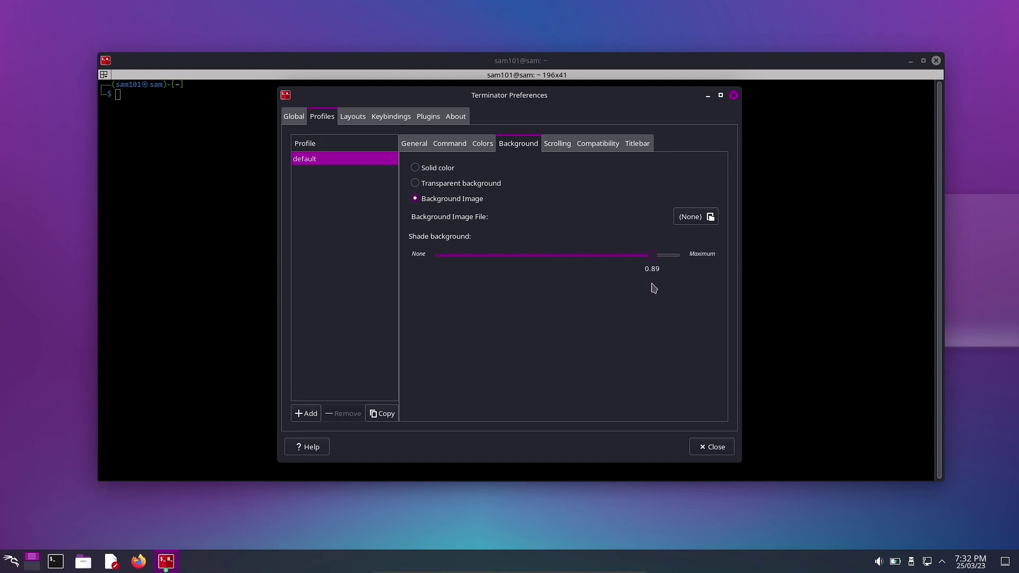
click(713, 447)
Fine-tune the default profile's background shading to 0.85.
right_click(425, 222)
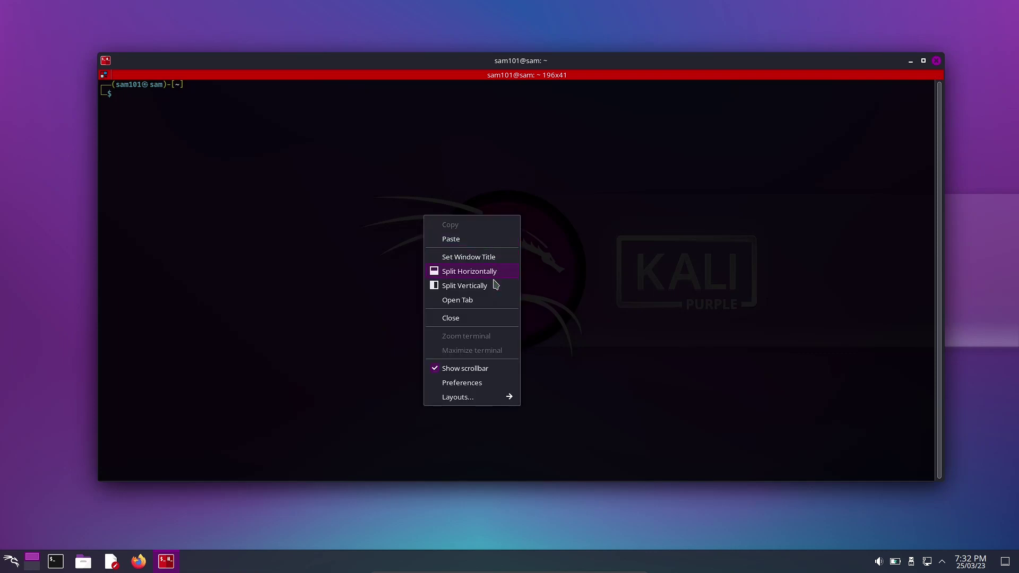
click(473, 386)
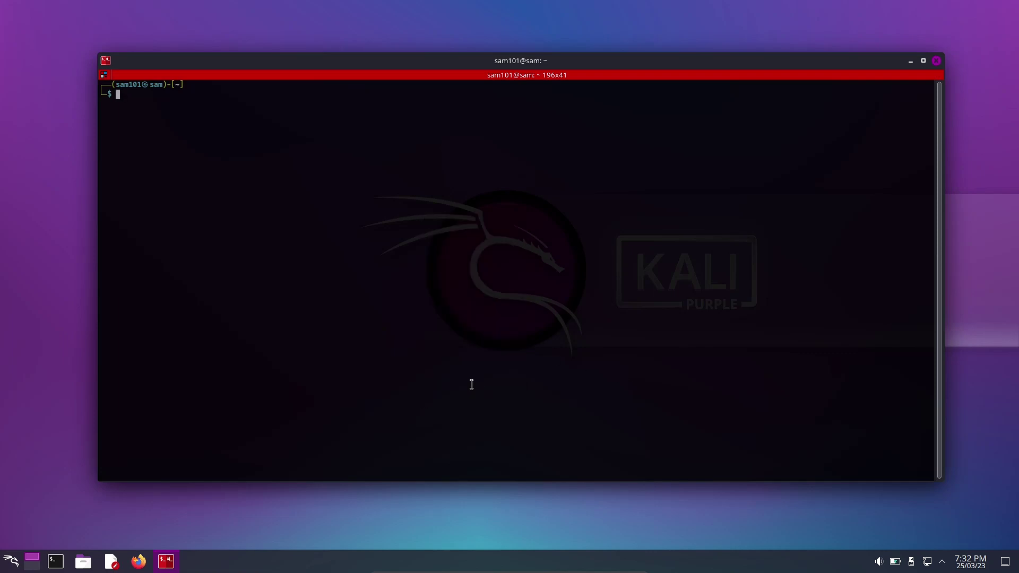
click(320, 118)
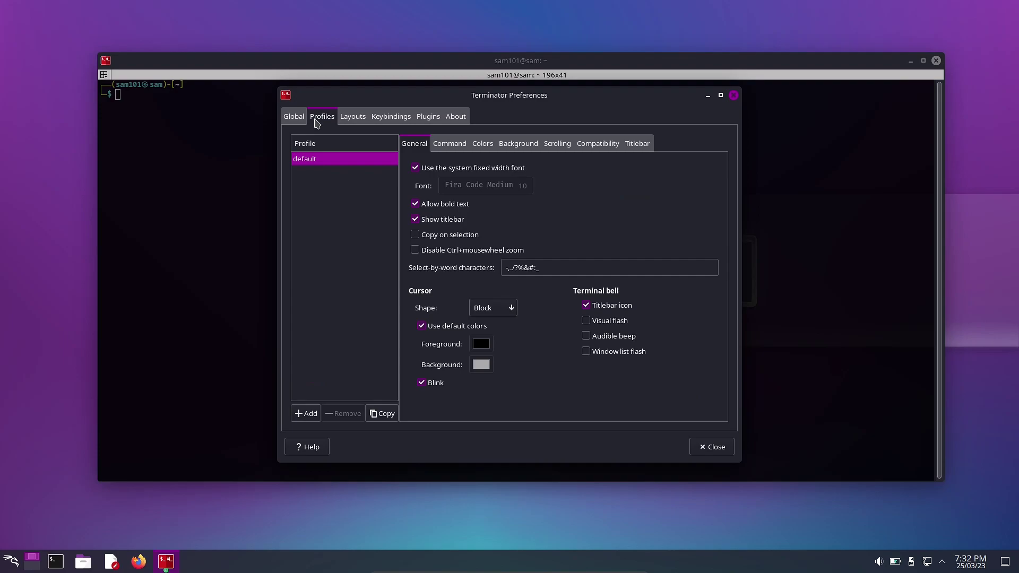
click(509, 145)
click(645, 257)
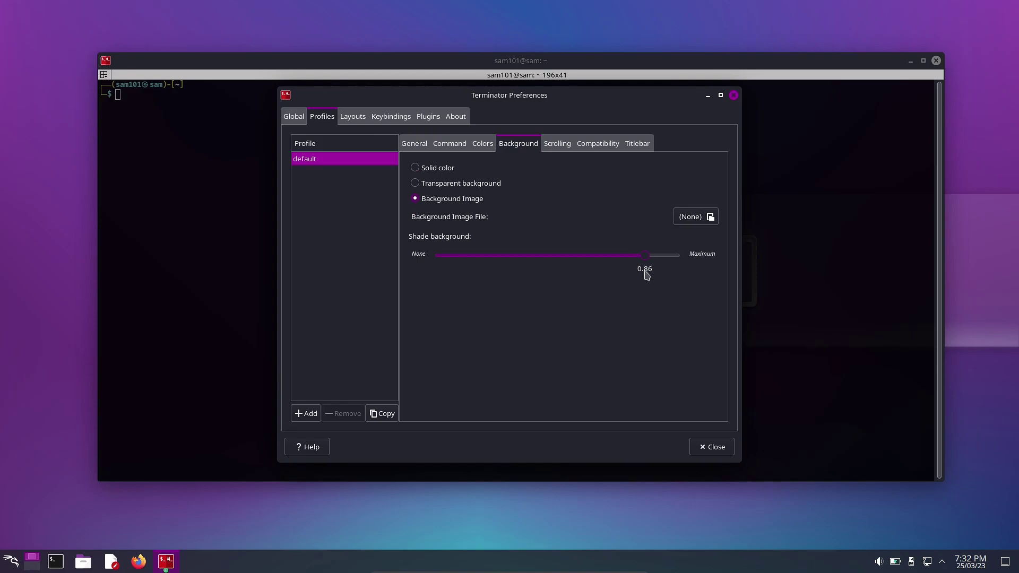
click(643, 259)
click(712, 446)
Run sudo apt install nala neofetch, authorise with the account password and confirm with y.
text(sudo)
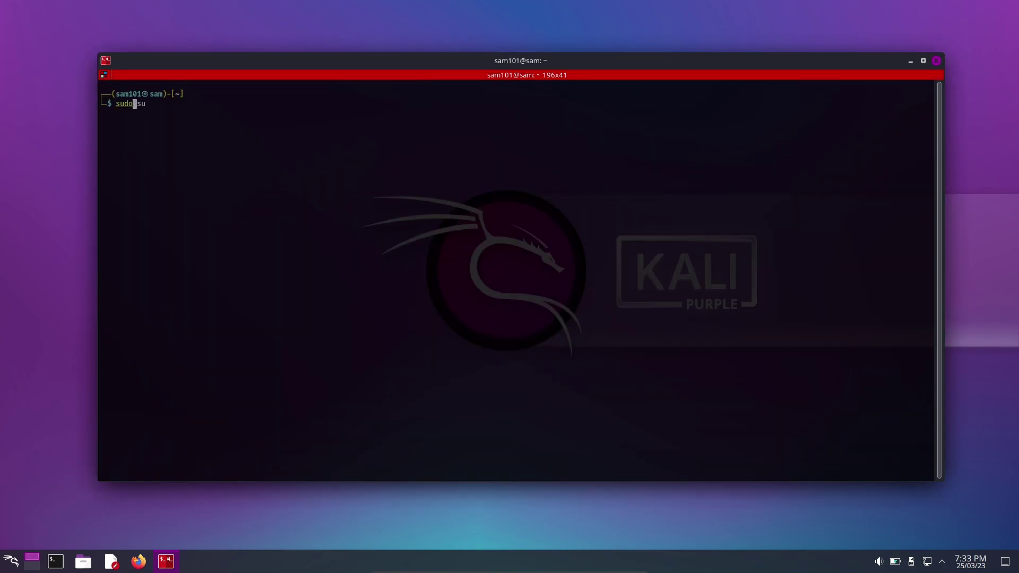
text( apt install nala neofetch)
key(Return)
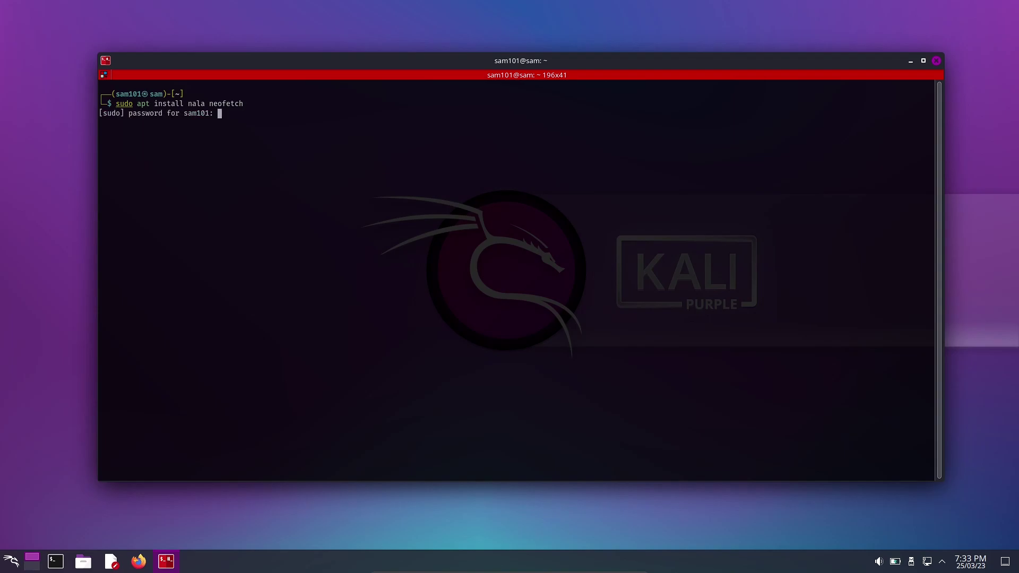
key(Return)
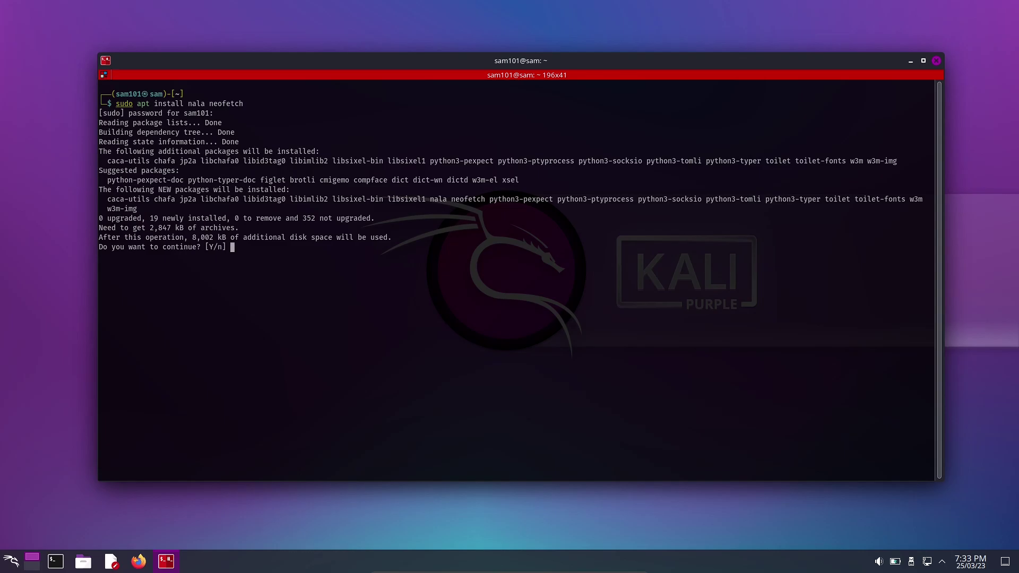
text(y)
key(Return)
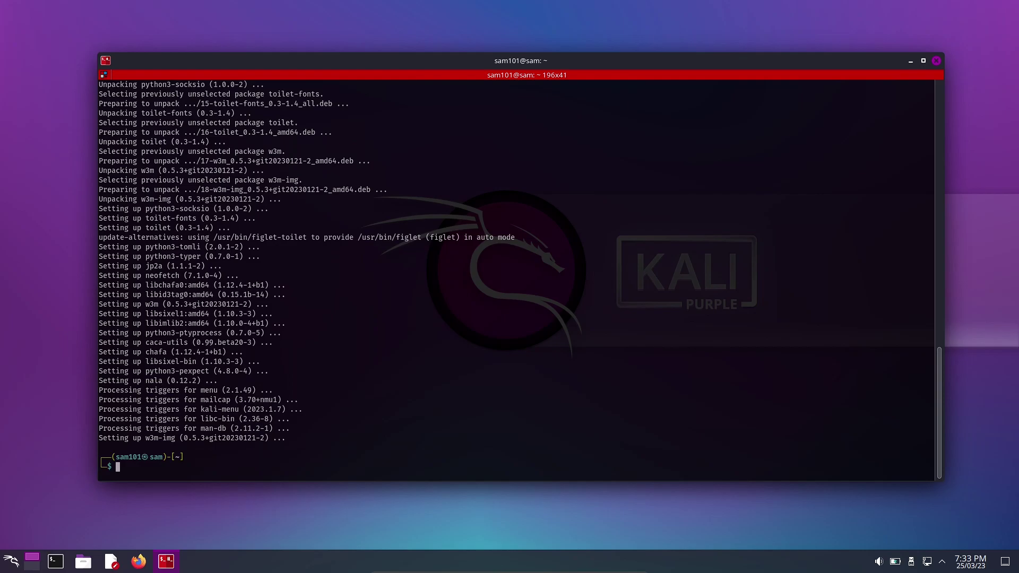
Clear the terminal, begin the nala update command and enlarge the terminal text with Ctrl++.
text(clear)
key(Return)
text(nan)
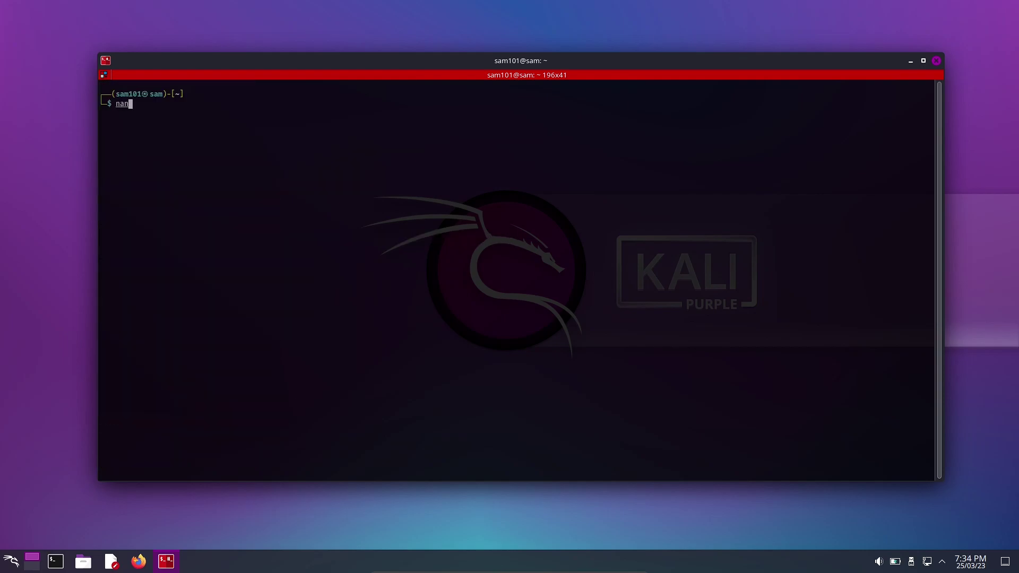
key(BackSpace)
text(nala update)
key(ctrl+plus)
key(ctrl+plus)
key(ctrl+plus)
key(ctrl+plus)
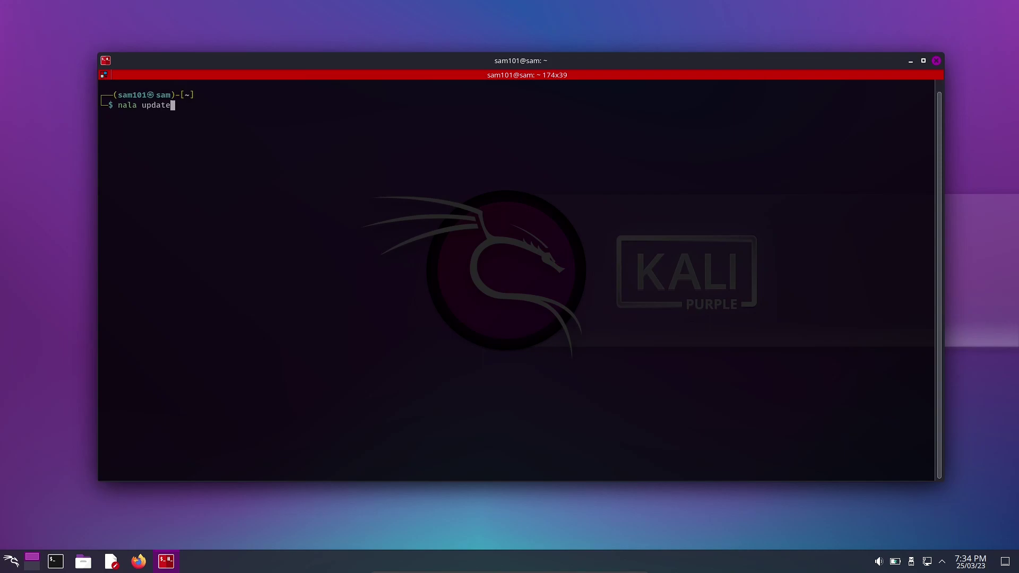
Run sudo nala update; sudo nala upgrade -y, then move the window top-left and enlarge it.
text(;)
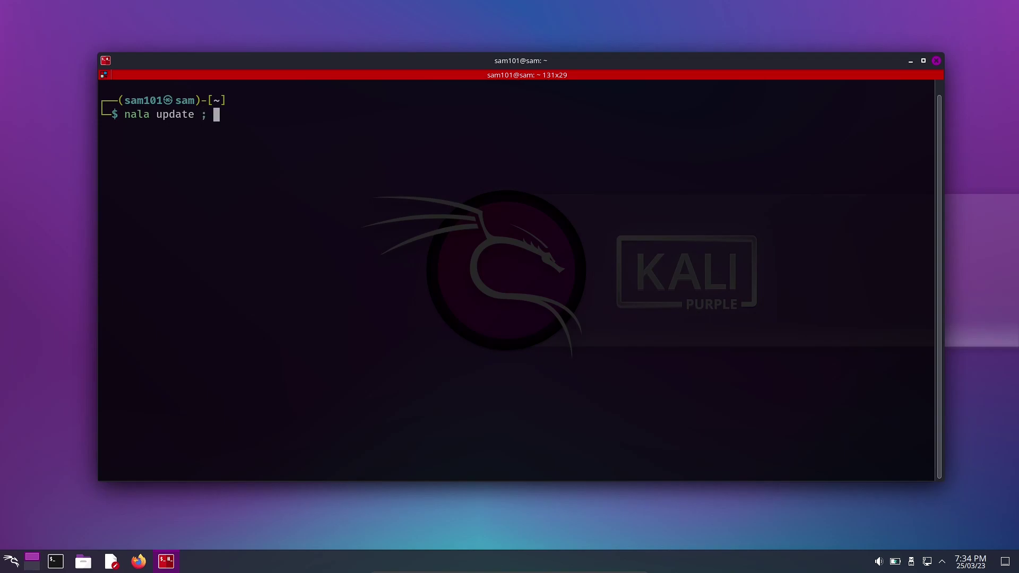
text( nala)
text(pgrafe)
key(BackSpace)
key(BackSpace)
text(de -y)
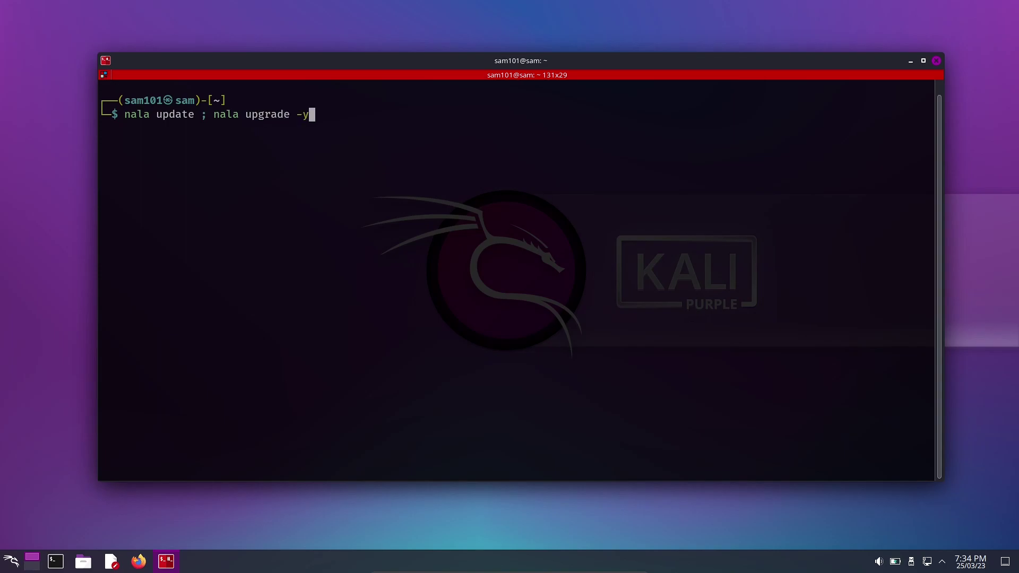
key(Left)
key(Left)
key(Left)
key(Left)
key(Left)
key(Left)
key(Left)
key(Left)
key(Left)
key(Left)
key(Left)
key(Left)
key(Left)
key(Left)
key(Left)
key(Left)
text(sudo)
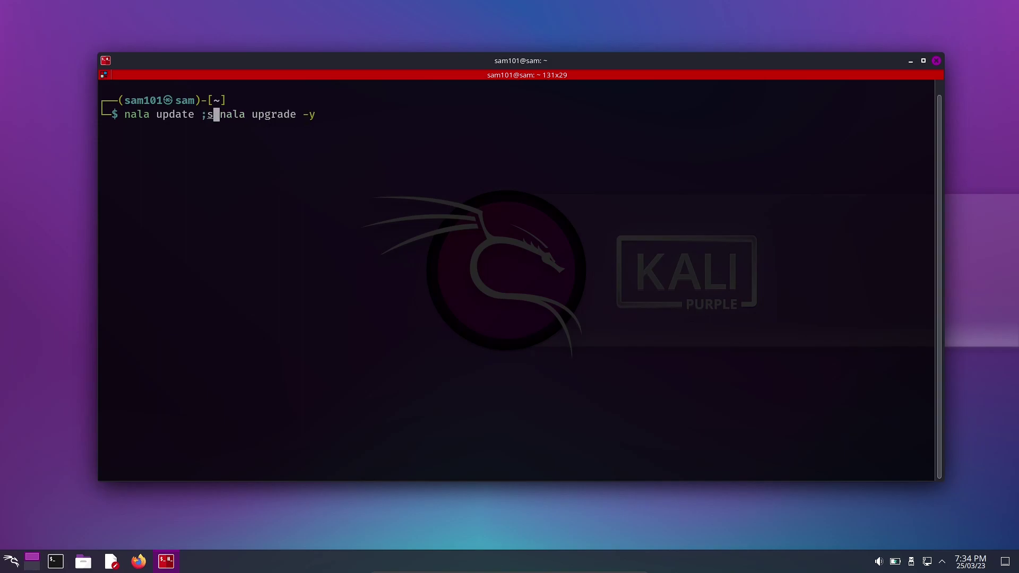
key(Left)
key(ctrl+Left)
key(ctrl+Left)
key(ctrl+Left)
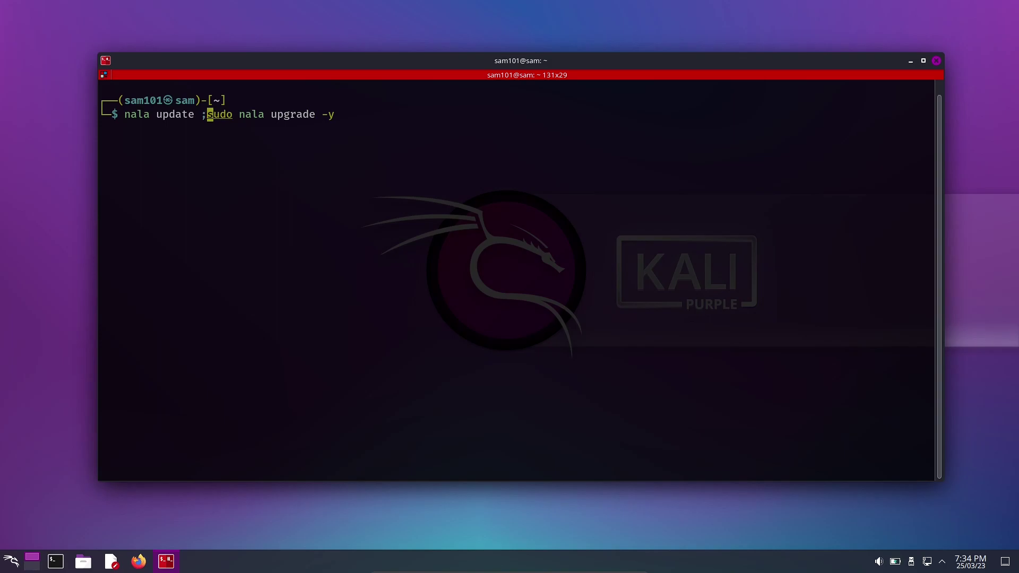
text(sudo)
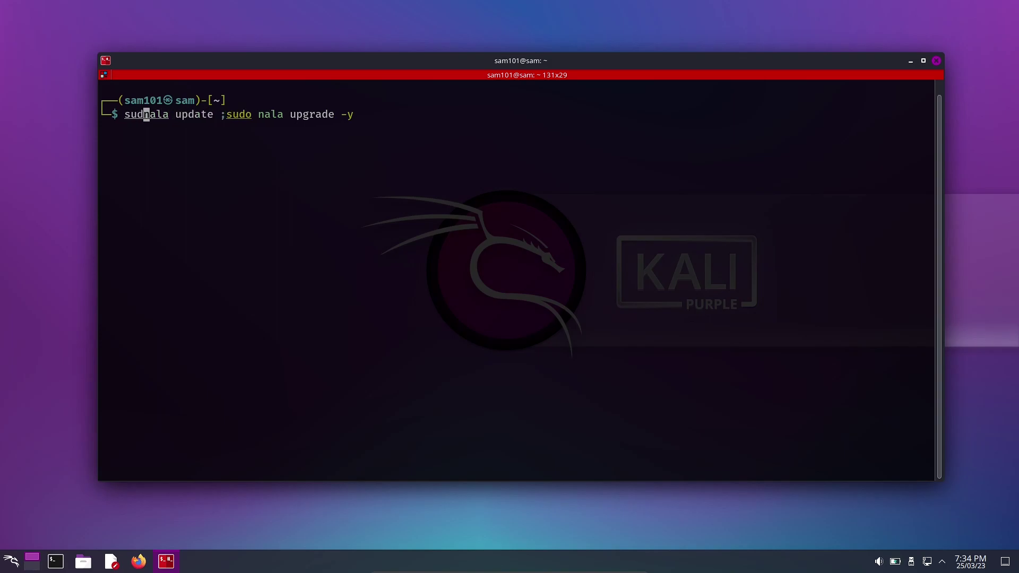
key(Return)
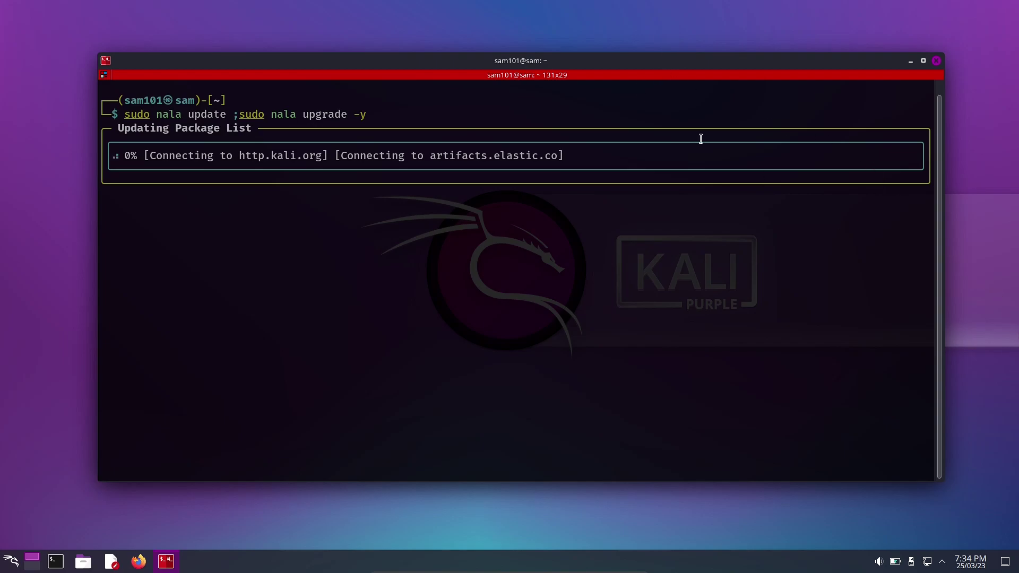
drag(528, 58, 451, 13)
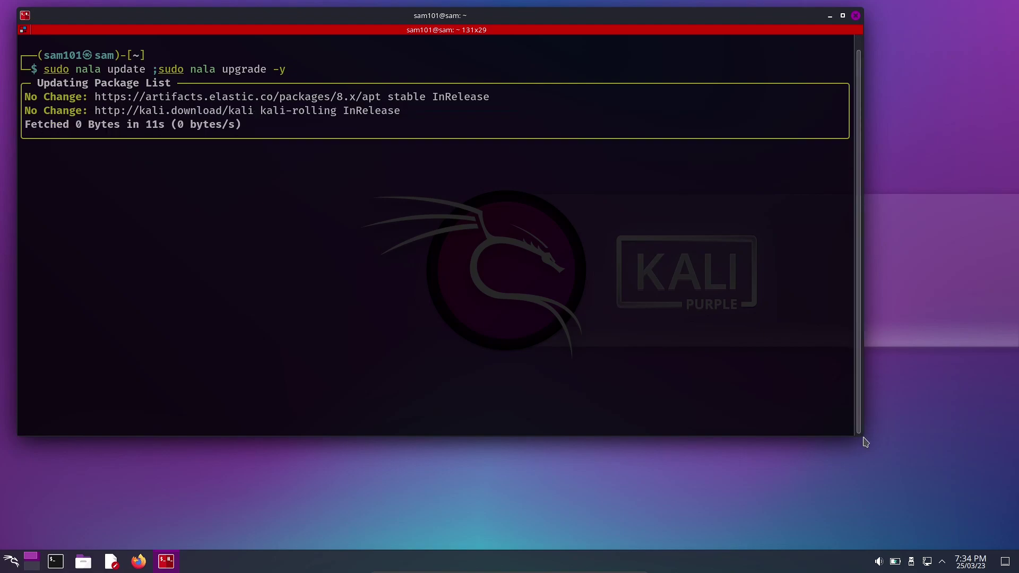
drag(861, 435, 971, 511)
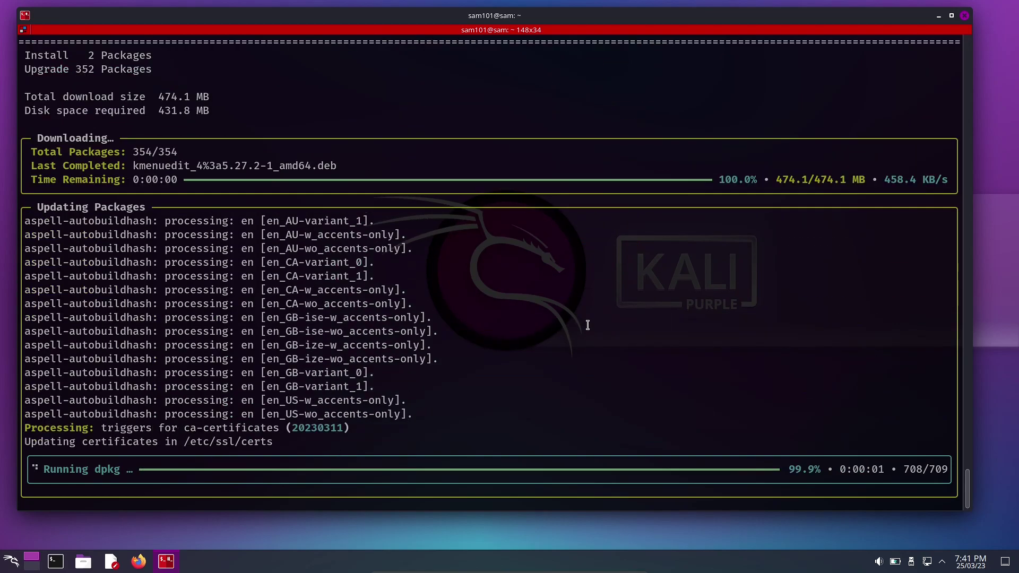
Clear the screen with Ctrl+L and run neofetch to show the Kali system summary.
key(ctrl+l)
text(neofetch)
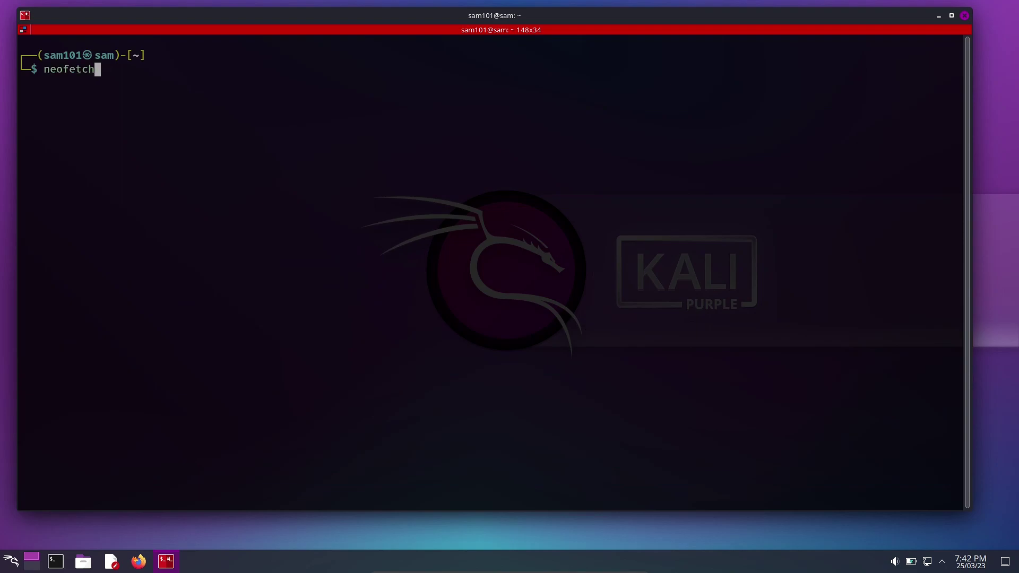
key(Return)
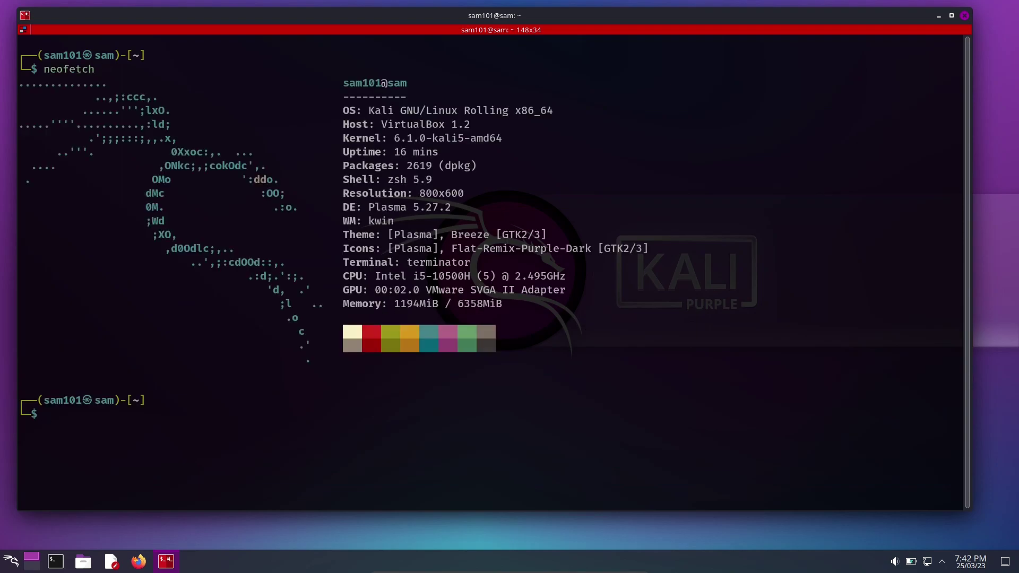